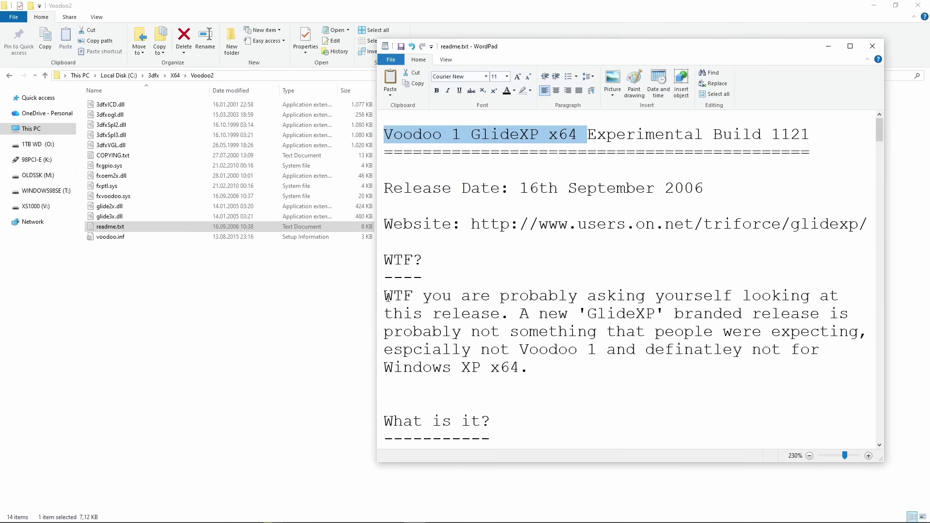
- Highlight the paragraph under the "WTF?" heading in readme.txt to read it
drag(386, 295, 519, 368)
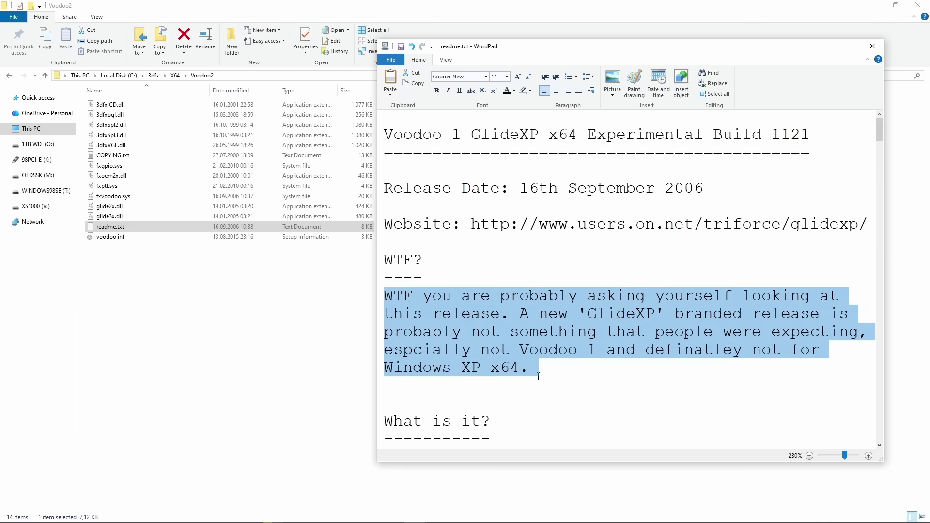
click(562, 382)
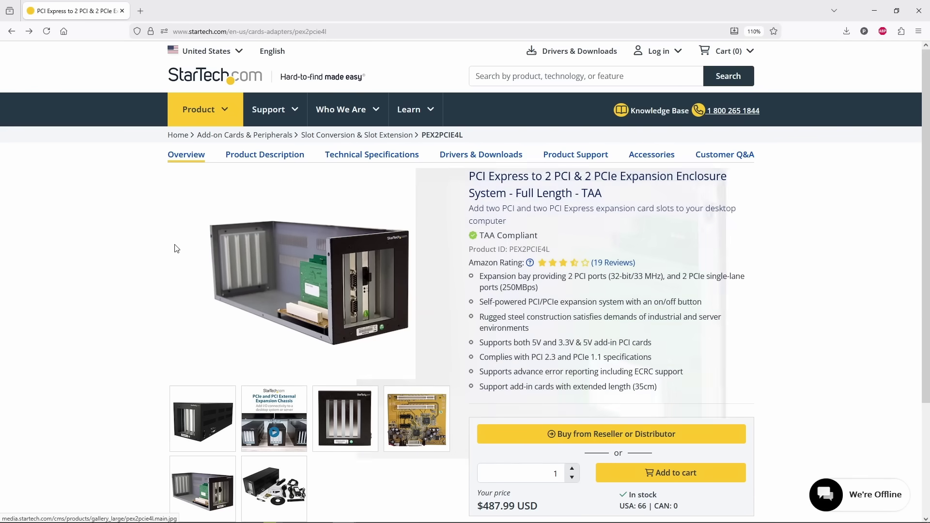
- View the StarTech PEX2PCIE4L gallery photos of the circuit board, the enclosure exterior and the included accessories
click(417, 419)
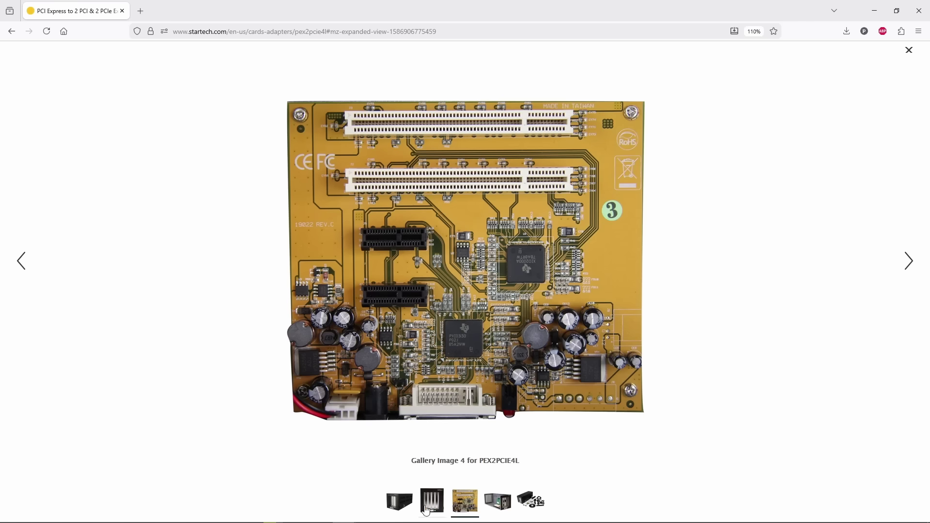
click(393, 504)
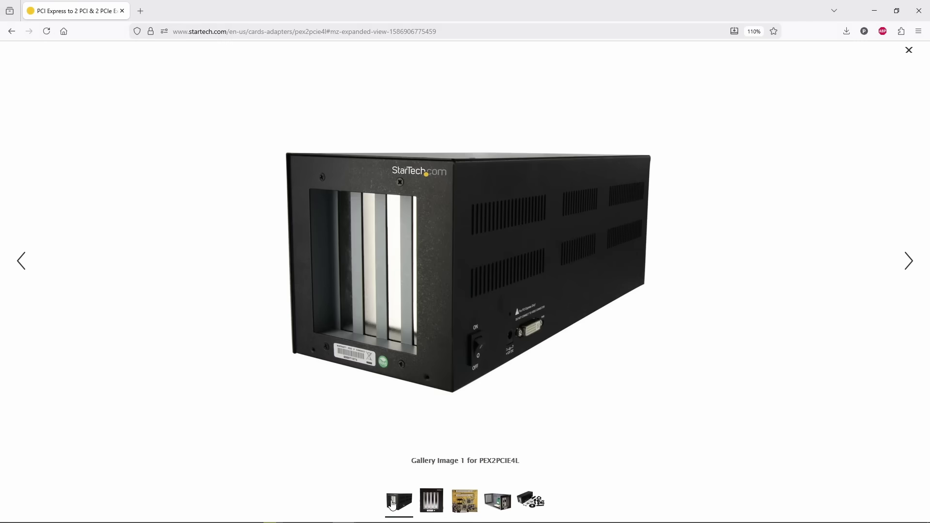
click(522, 500)
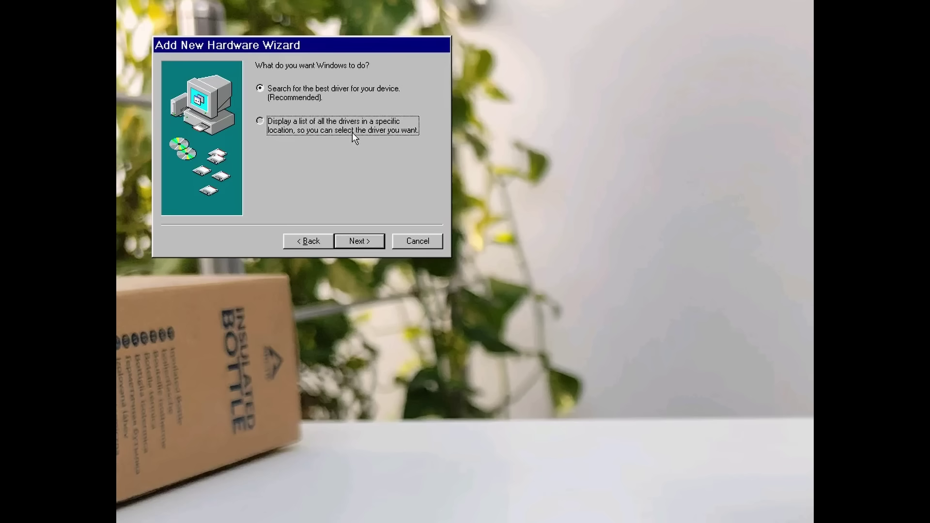
- Choose to pick the new device's driver from a list and set its type to sound, video and game controllers
click(353, 133)
click(353, 242)
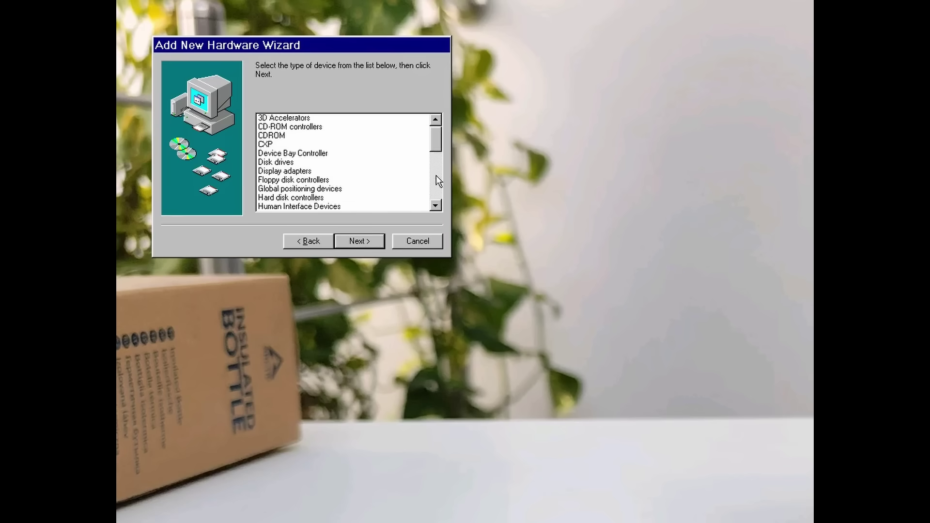
scroll(436, 176, down, 5)
click(405, 180)
click(360, 241)
- Choose to install the driver from disk and load the Voodoo2 driver folder on drive d:
click(403, 199)
click(399, 150)
click(417, 271)
click(368, 300)
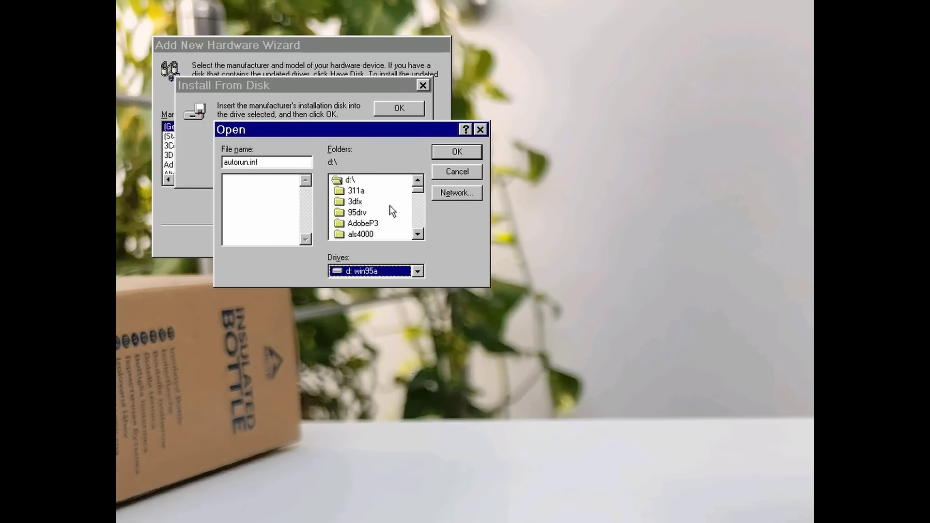
double_click(391, 213)
double_click(391, 213)
click(457, 152)
click(399, 108)
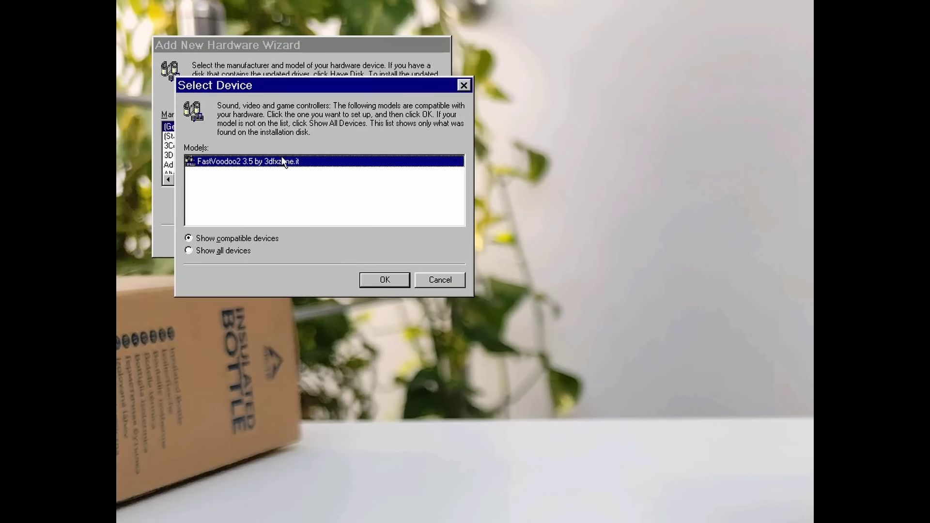
- Install the FastVoodoo2 3.5 by 3dfxzone.it driver and complete the hardware wizard
click(360, 280)
click(364, 241)
click(290, 248)
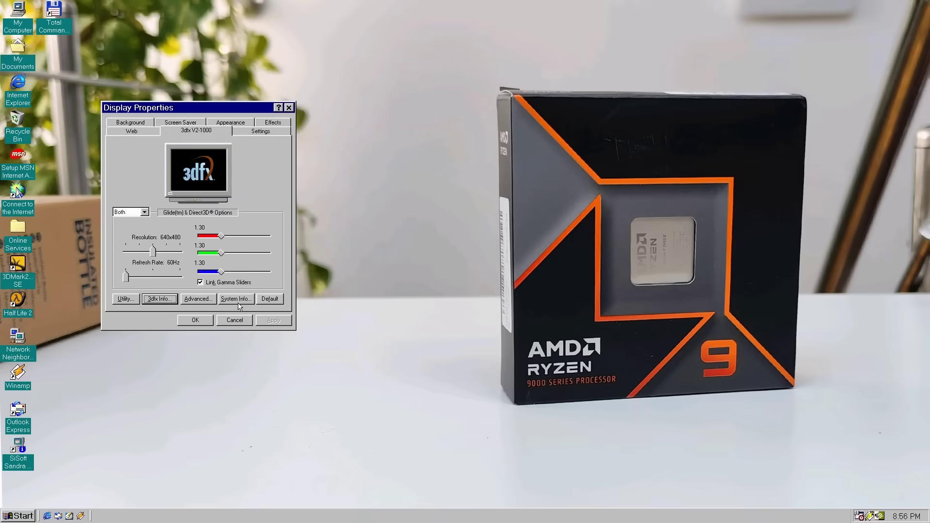
- Open the system information of the 3dfx V2-1000 card from its display properties
click(237, 300)
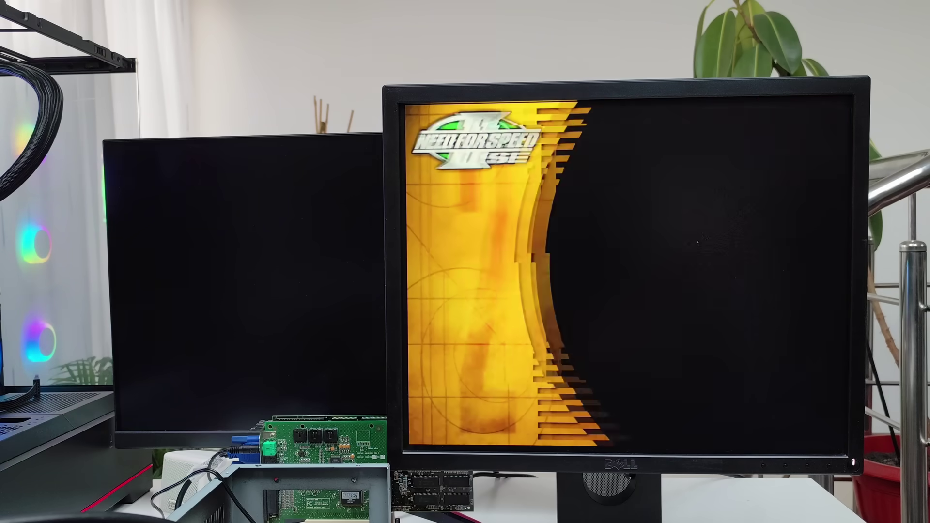
key(Down)
key(Down)
key(Down)
key(Down)
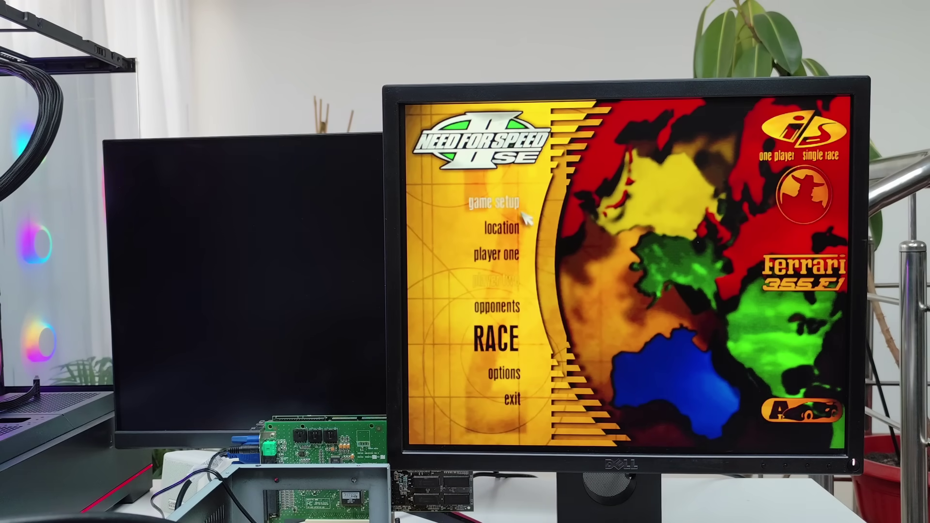
key(Return)
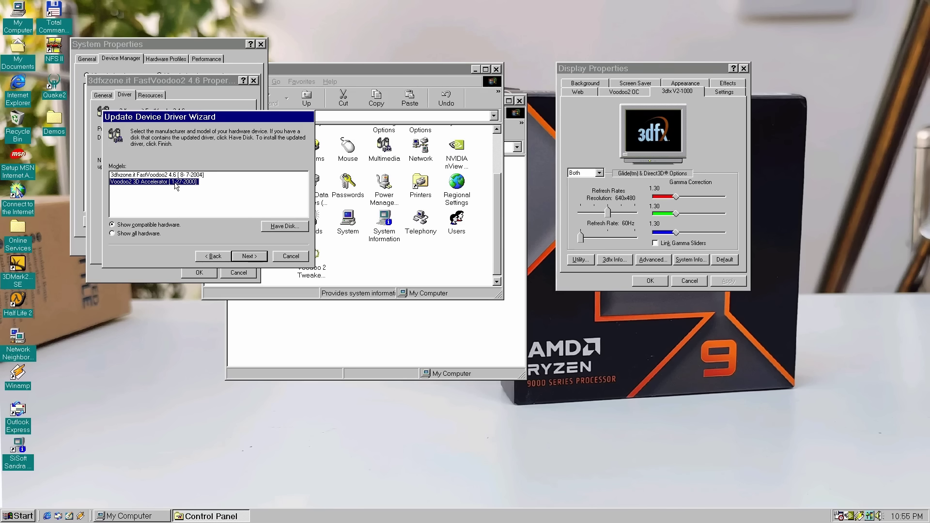
- Update the card's driver to Voodoo2 3D Accelerator [1-27-2000], copying the files from C:\3Dfx\voodoo2-30202
drag(393, 148, 394, 147)
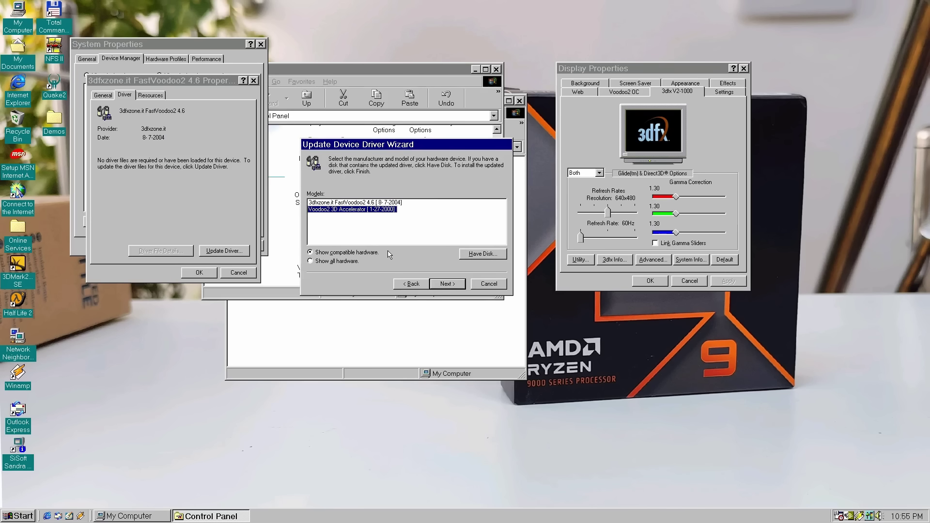
click(448, 284)
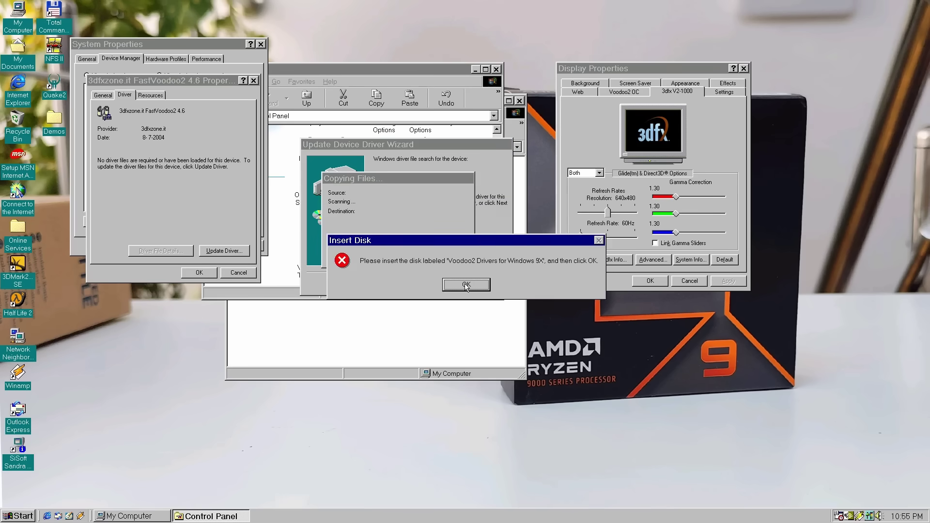
click(467, 284)
click(535, 252)
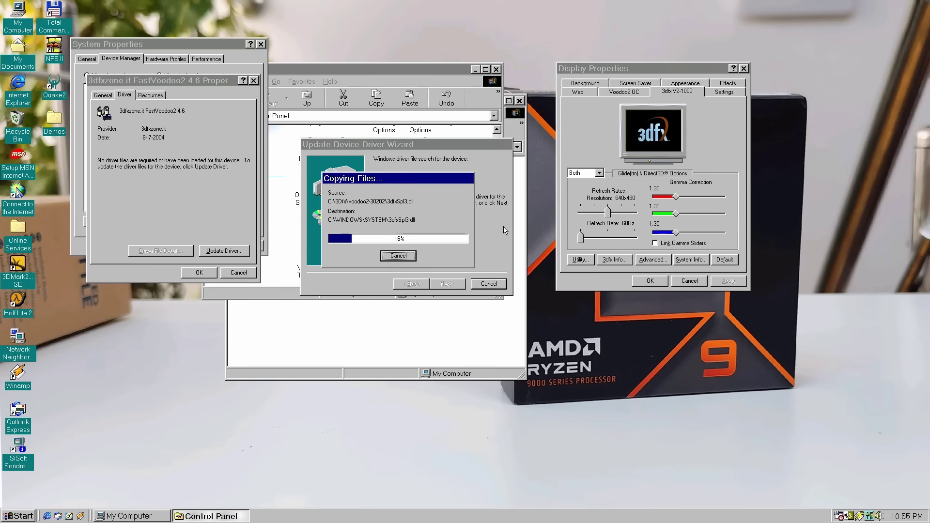
click(386, 293)
click(441, 290)
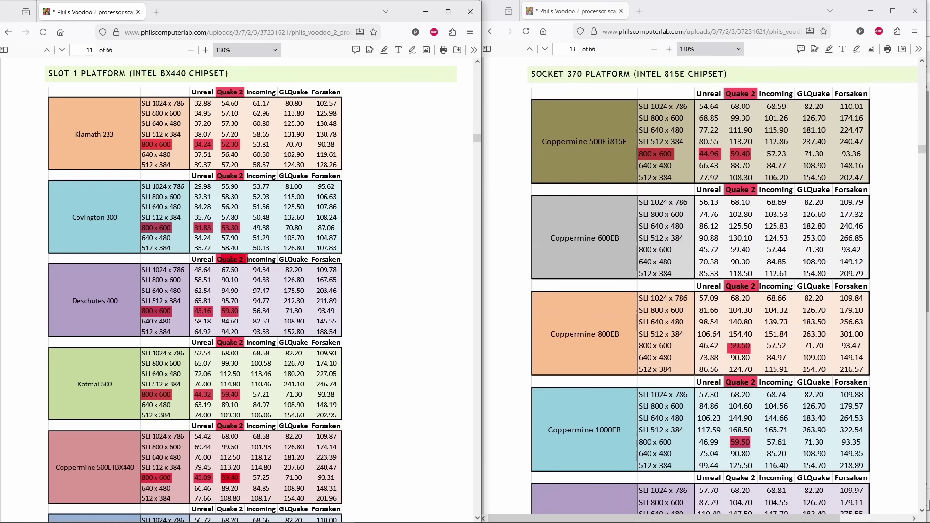
- Highlight the 800 x 600 label and its Unreal and Quake 2 results for the Tualatin 1400 in red
scroll(662, 387, down, 5)
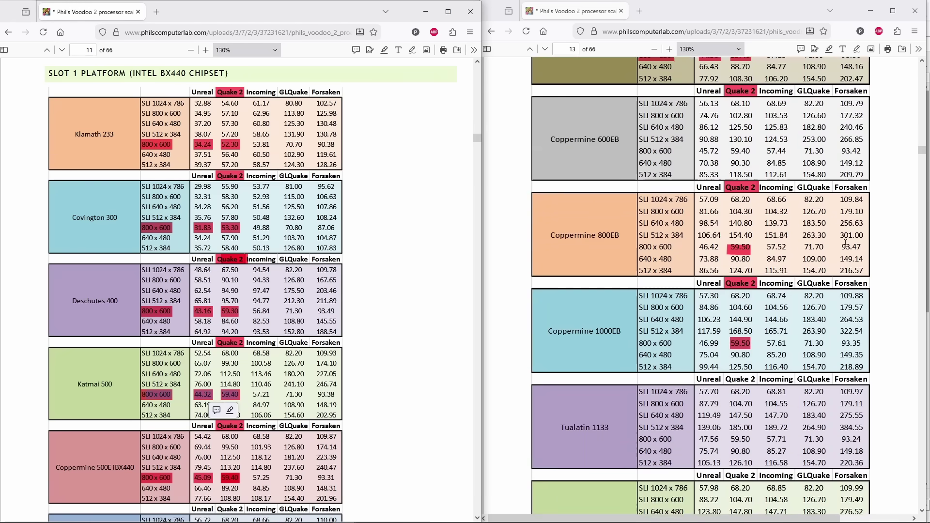
drag(639, 387, 661, 388)
click(743, 403)
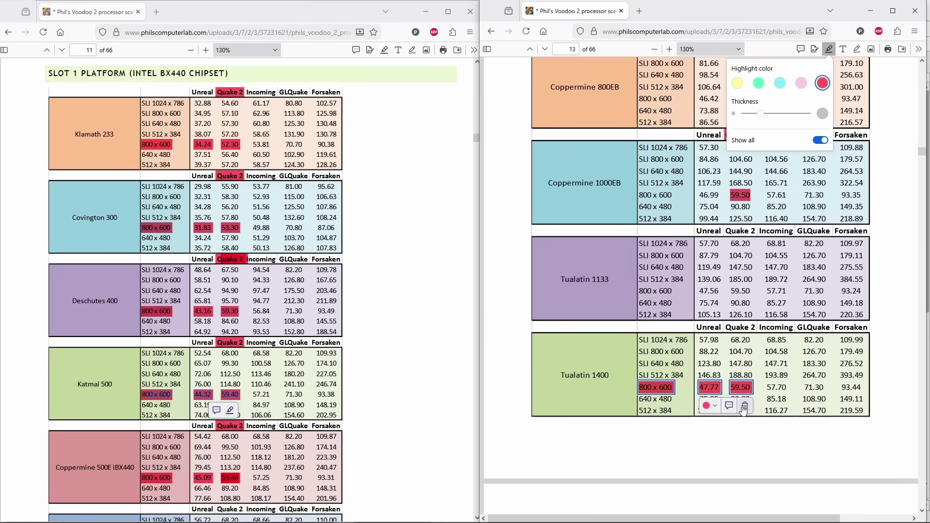
click(837, 49)
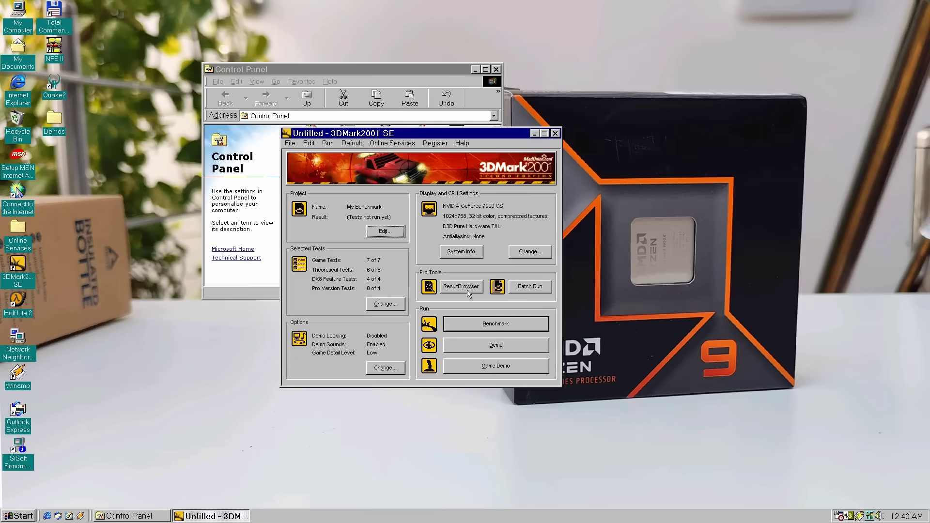
- Set 3DMark2001 SE to the Voodoo2 3D Accelerator at 640x480, 16 bit color and run the benchmark
click(518, 259)
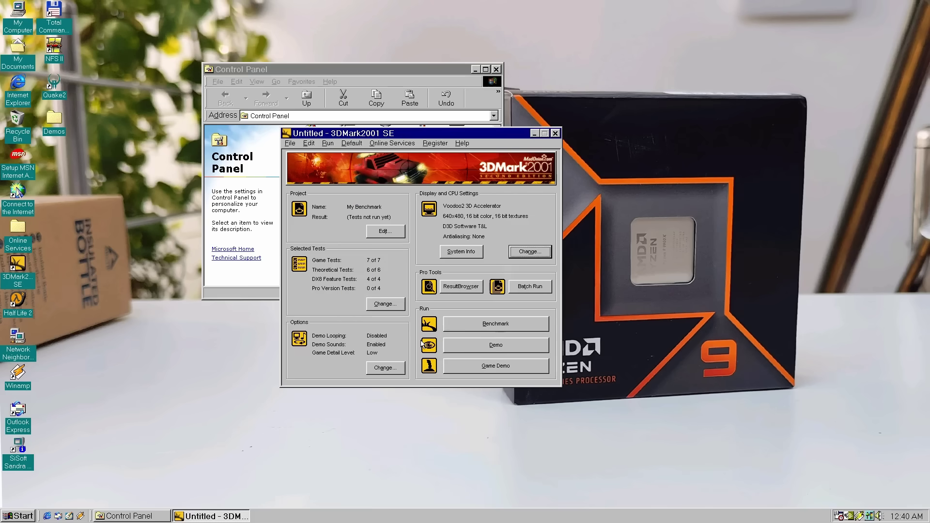
click(468, 332)
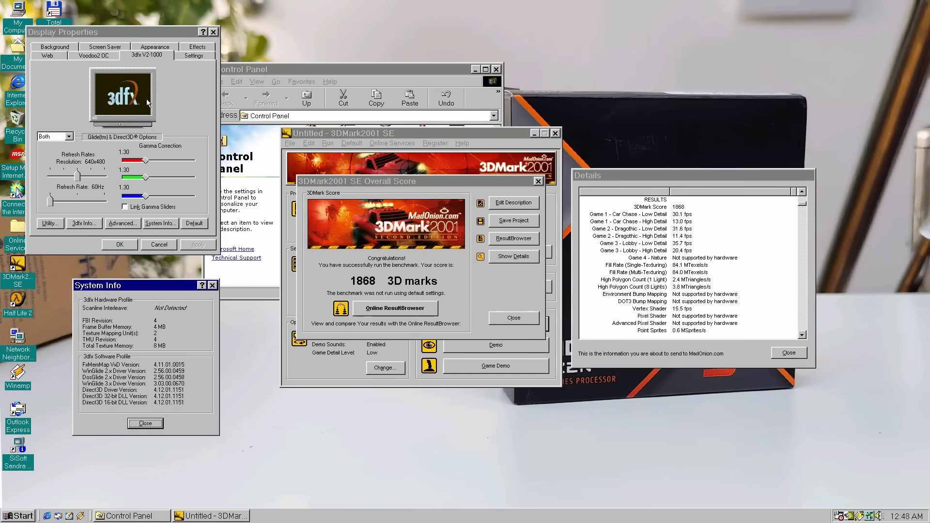
right_click(11, 12)
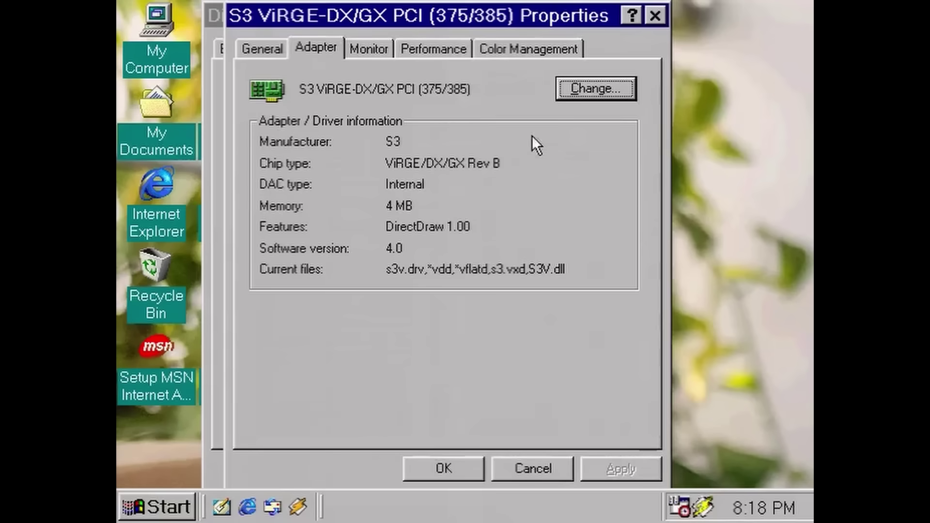
- Start a driver update for the S3 ViRGE-DX/GX adapter, choosing to list all drivers in a specific location
click(579, 91)
click(567, 411)
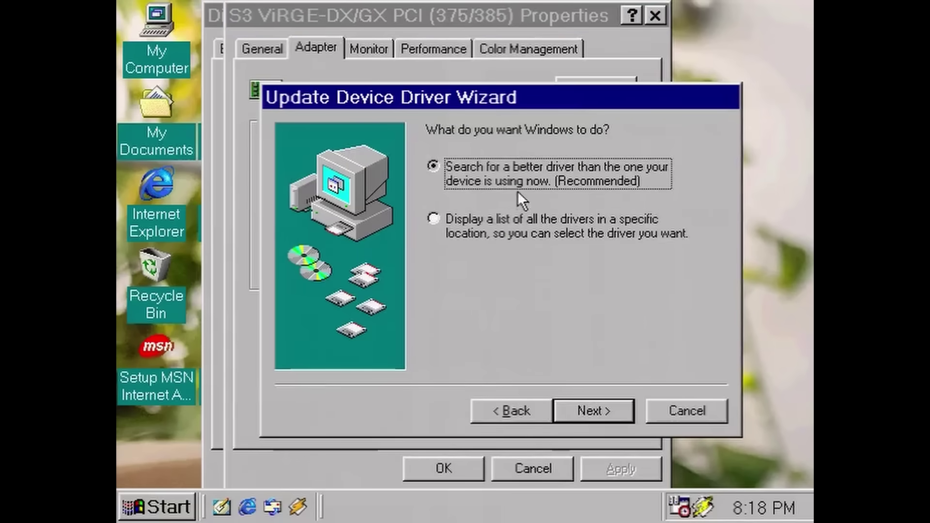
click(525, 225)
click(586, 411)
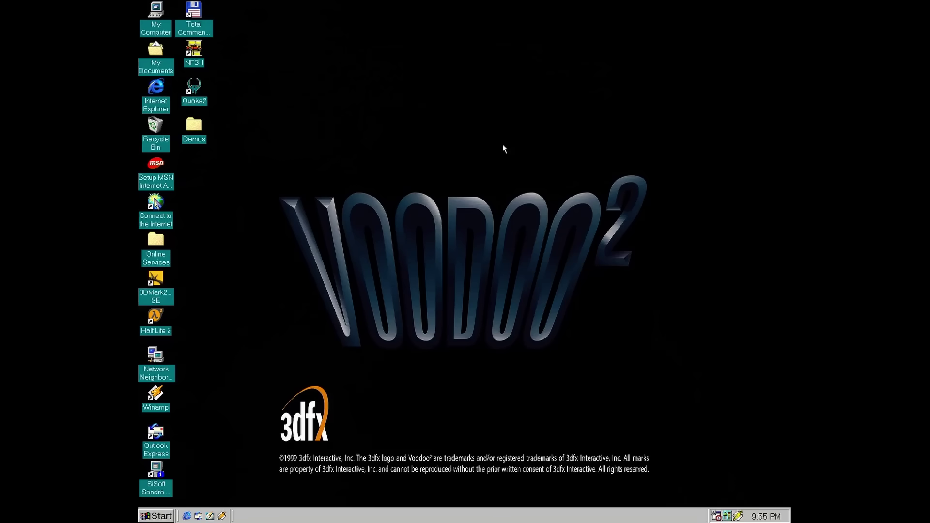
- Open the desktop's display properties and show the display settings page
right_click(502, 147)
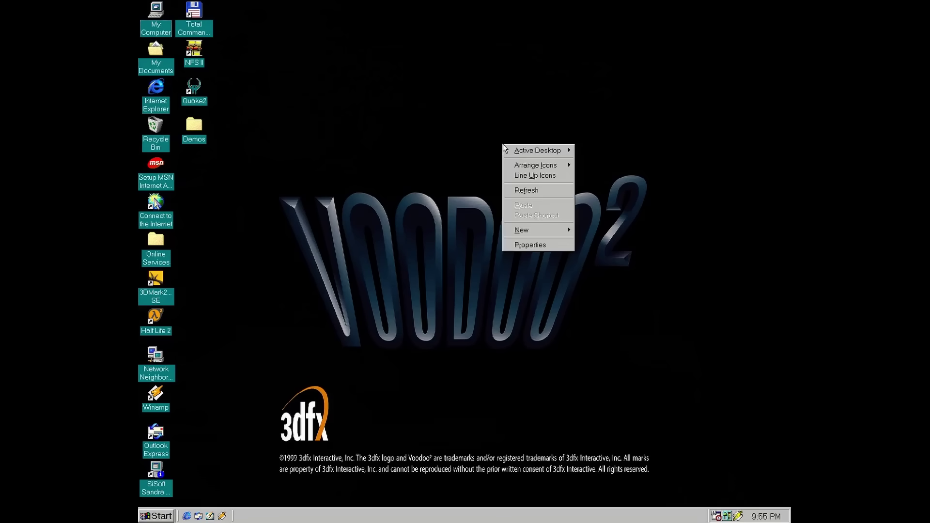
click(525, 245)
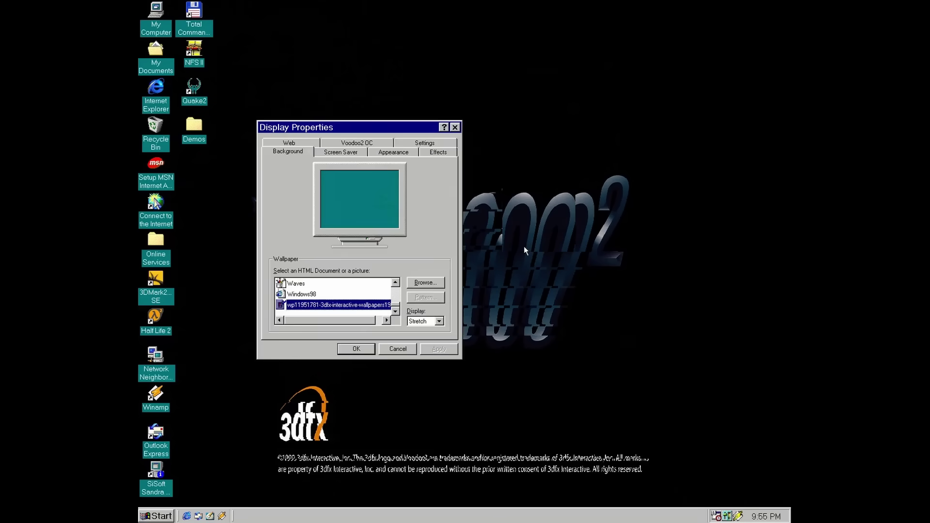
click(431, 146)
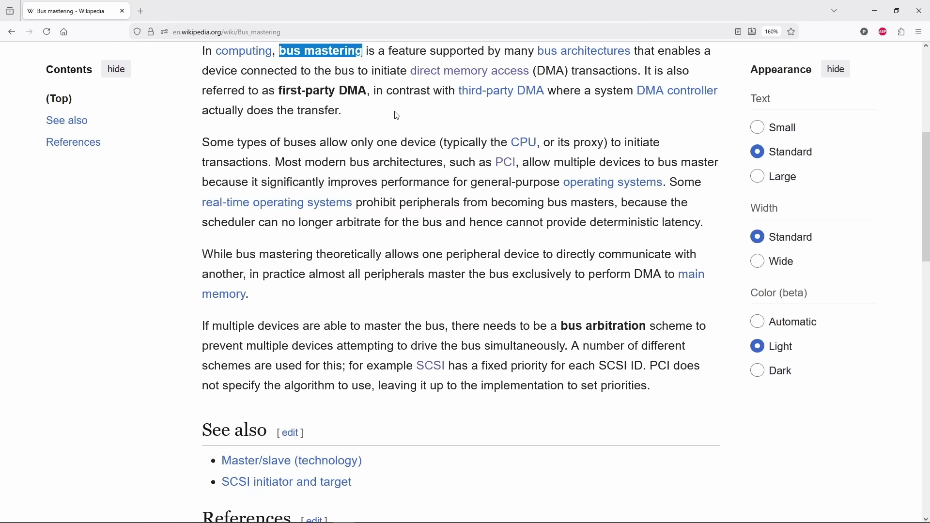
- Clear the text selection in the Bus mastering article and read its definition of direct memory access transactions
click(397, 115)
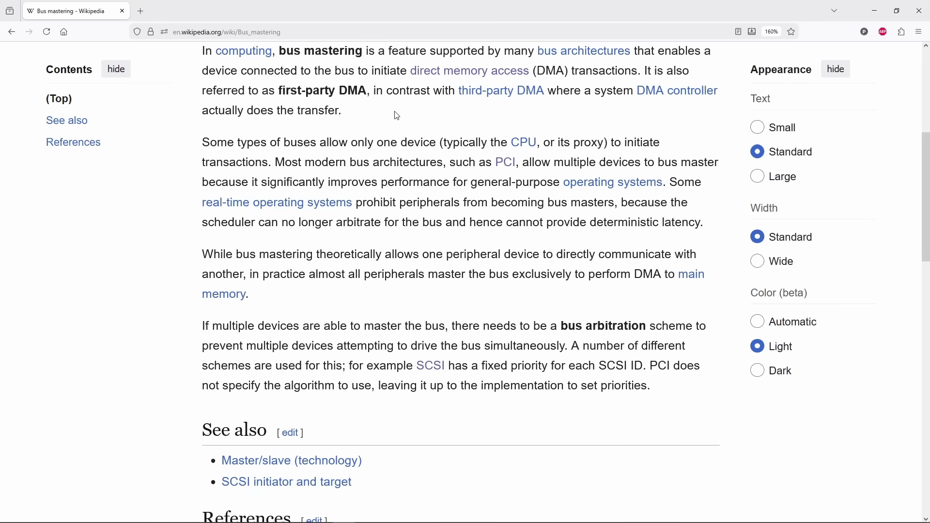
mouse_move(447, 76)
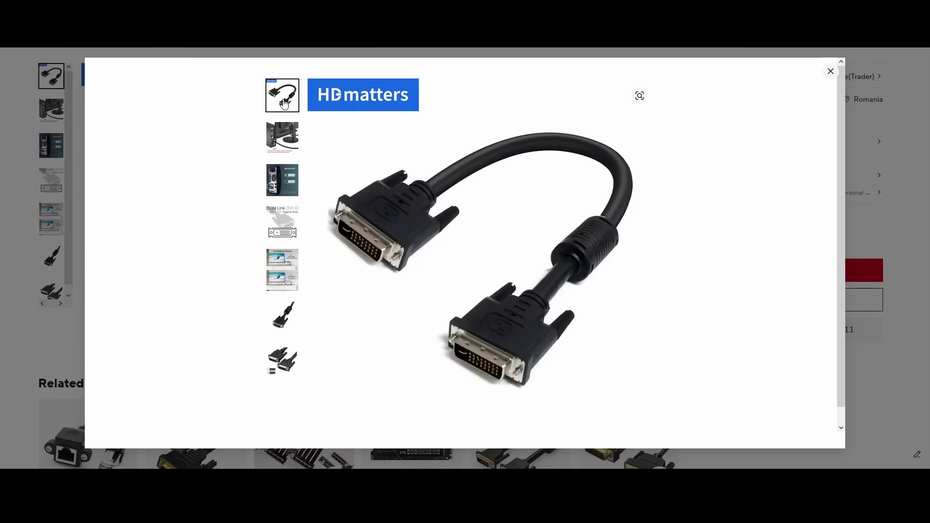
- View the second product photo of the DVI cable
click(282, 137)
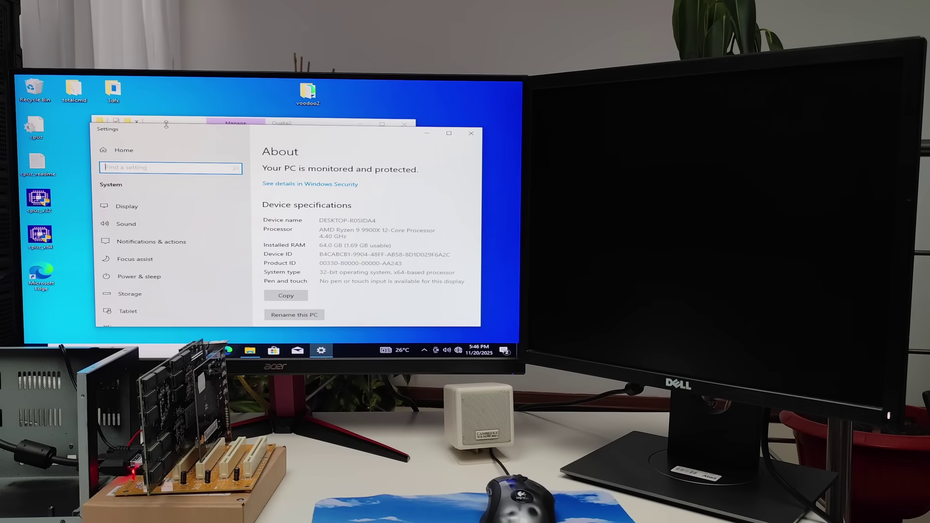
key(alt+F4)
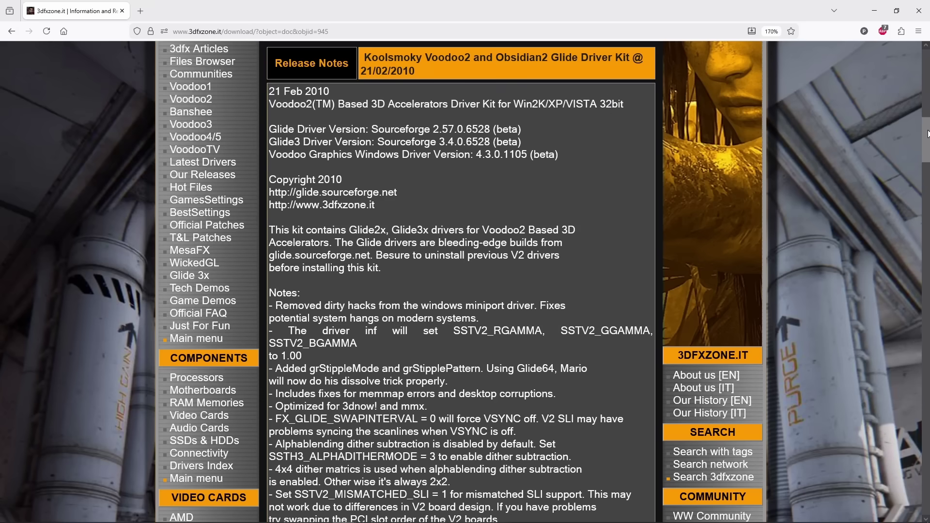
- Read further into the release notes of the Koolsmoky Voodoo2 and Obsidian2 Glide Driver Kit
drag(927, 134, 927, 160)
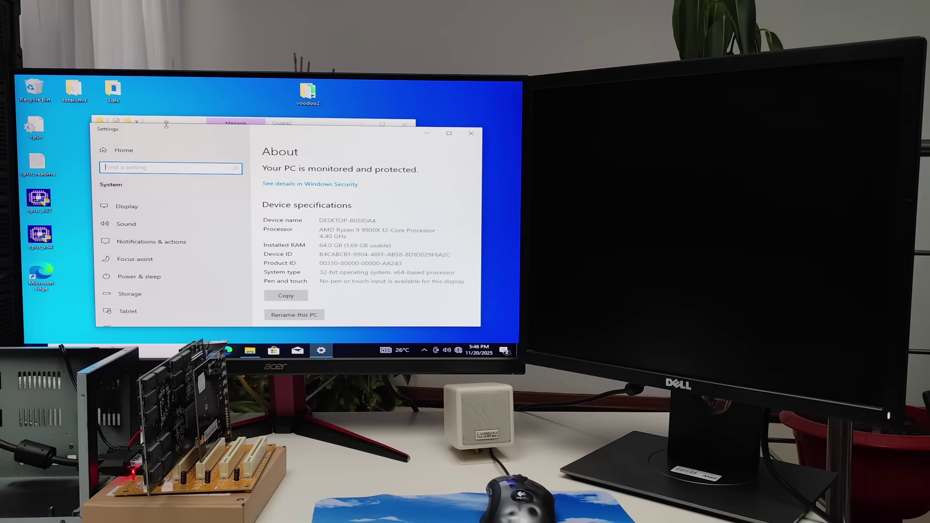
- Close the Settings window and select the QUAKE2 application in the Quake2 folder
key(alt+F4)
key(q)
key(q)
key(q)
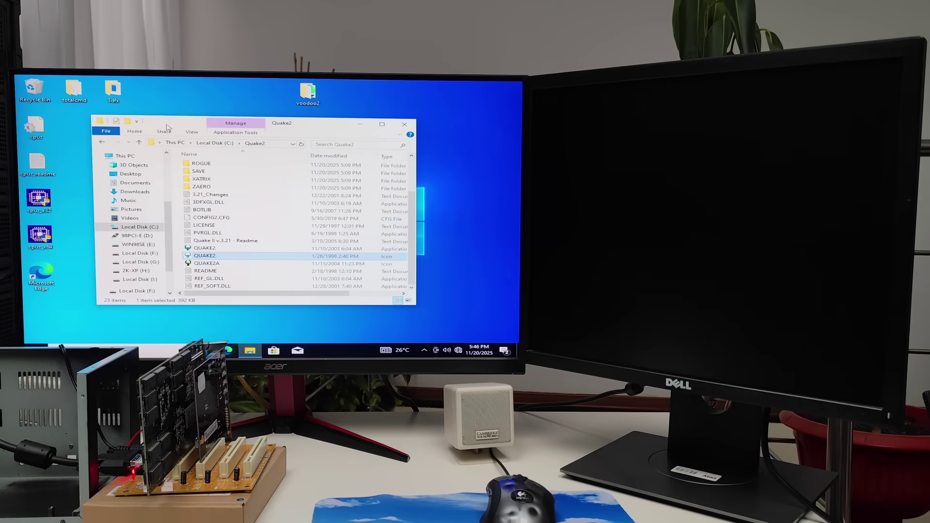
key(Up)
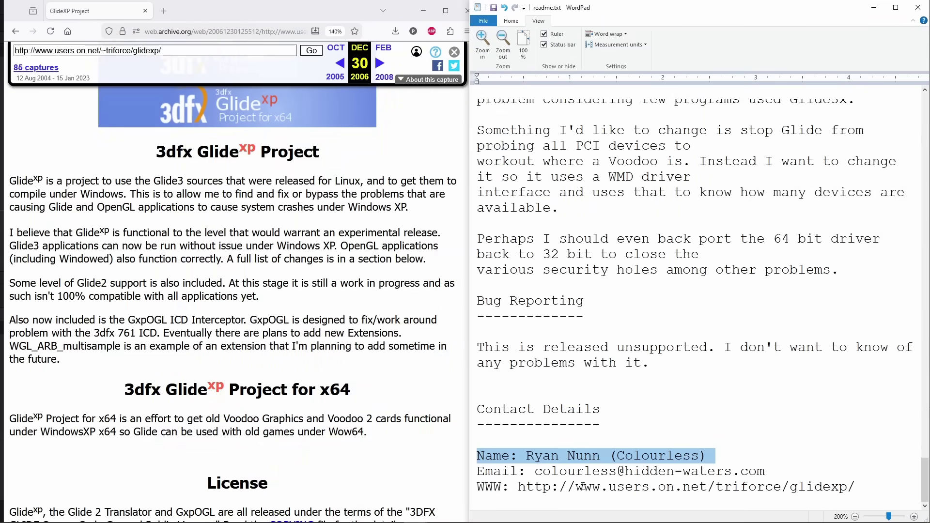
- Highlight the website address in the contact details at the end of readme.txt
triple_click(576, 488)
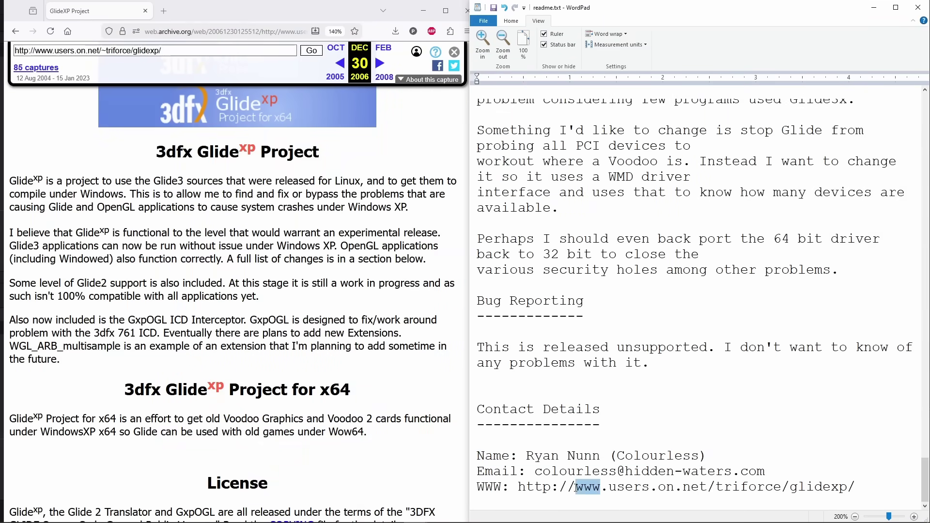
- Examine the archived GlideXP page, highlighting its web address and the "3dfx Glidexp Project for x64" heading
click(273, 212)
drag(15, 51, 161, 57)
click(220, 232)
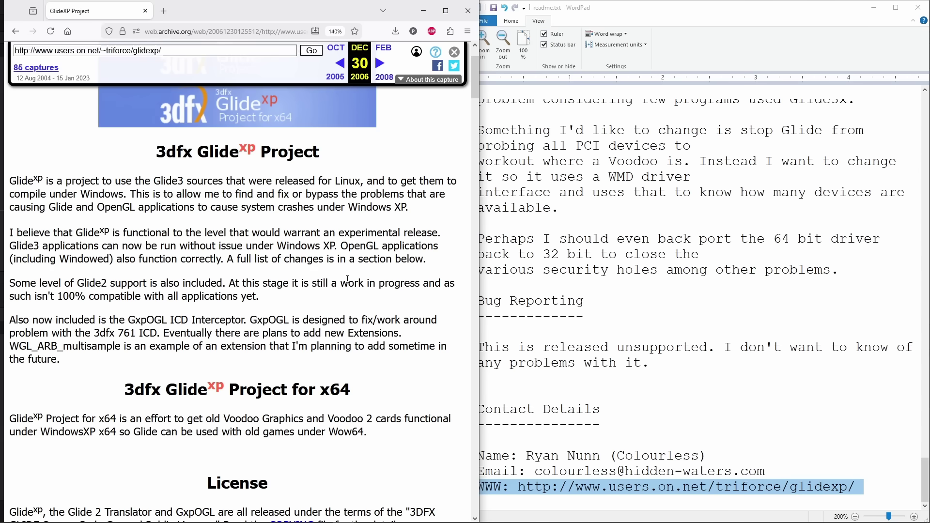
drag(126, 390, 367, 393)
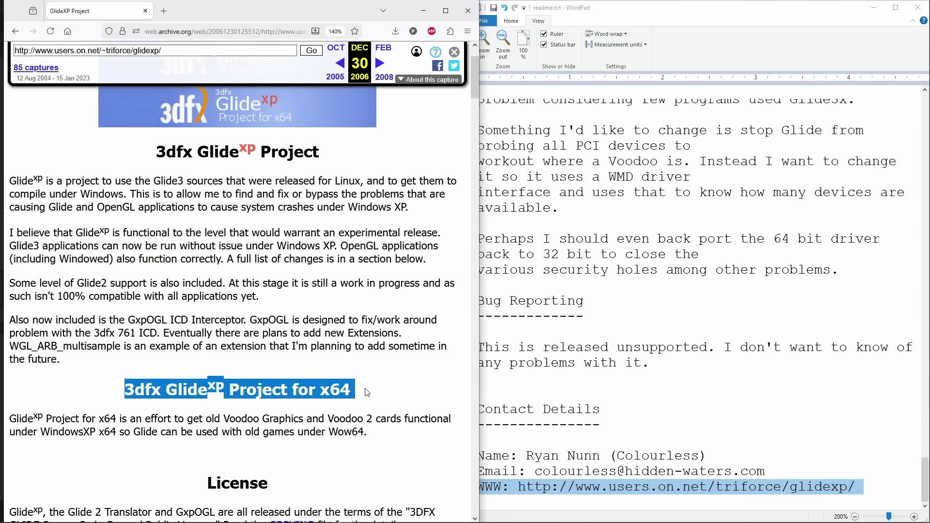
double_click(338, 389)
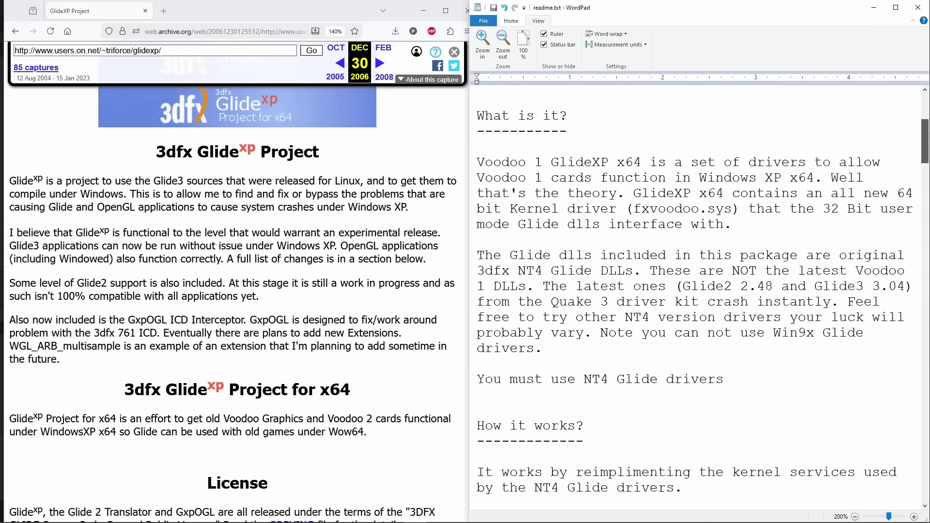
- Read readme.txt from "What is it?" onwards and highlight the whole "Voodoo 2?" section
scroll(702, 308, down, 7)
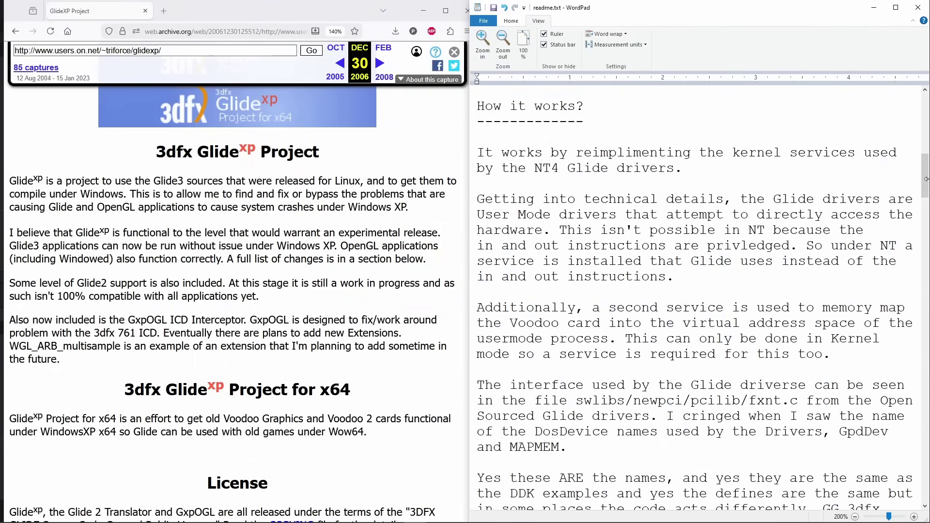
scroll(612, 218, down, 10)
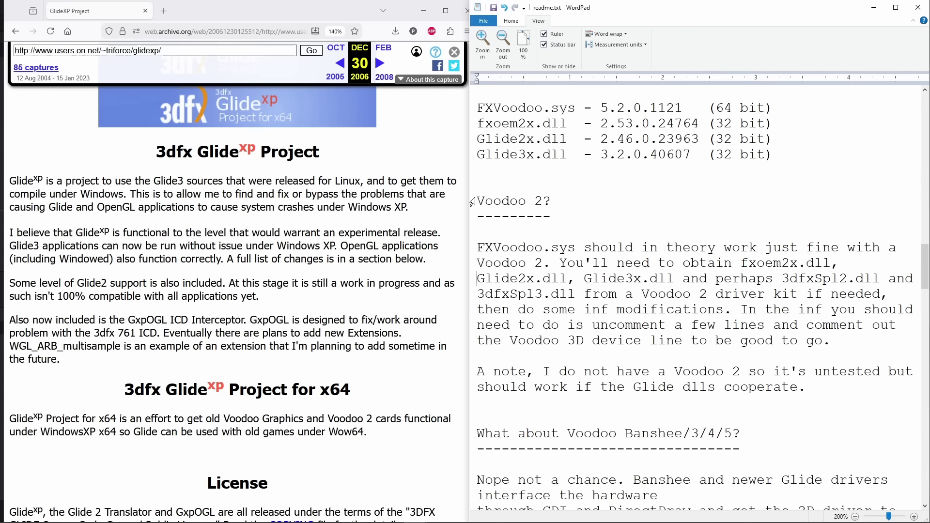
drag(472, 200, 804, 398)
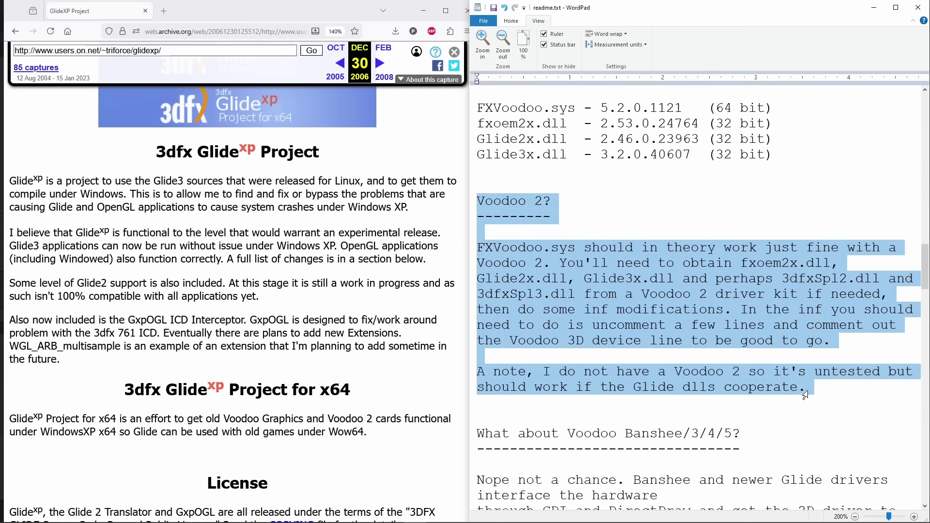
click(809, 388)
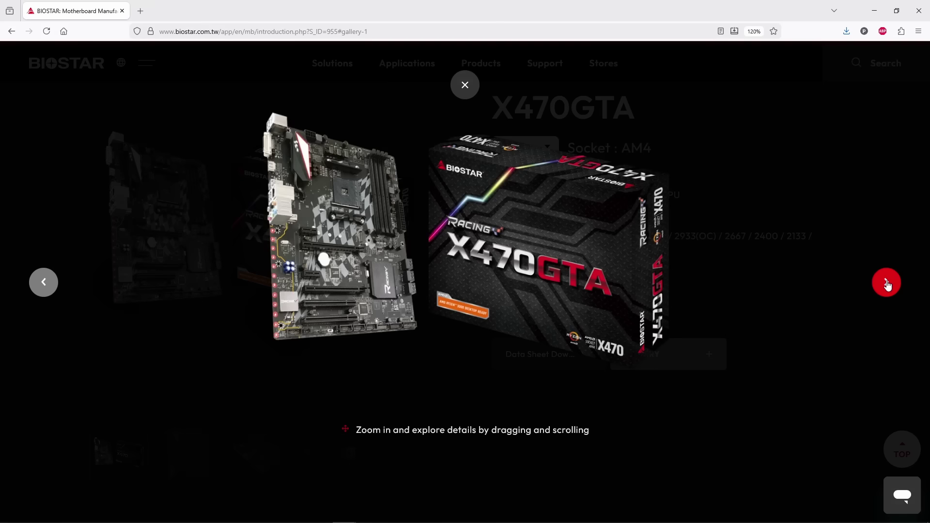
- Browse through the X470GTA motherboard's product photos, including the board layout and rear ports
click(887, 284)
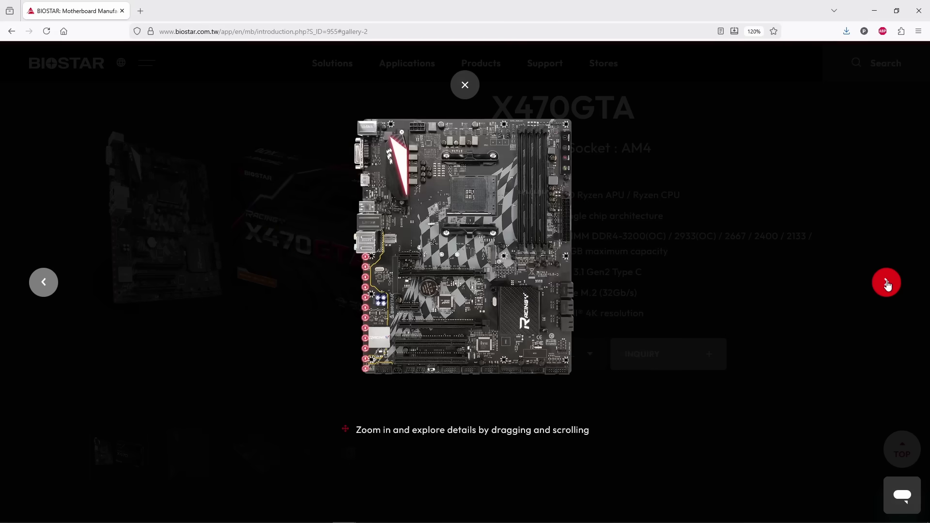
click(887, 284)
click(887, 284)
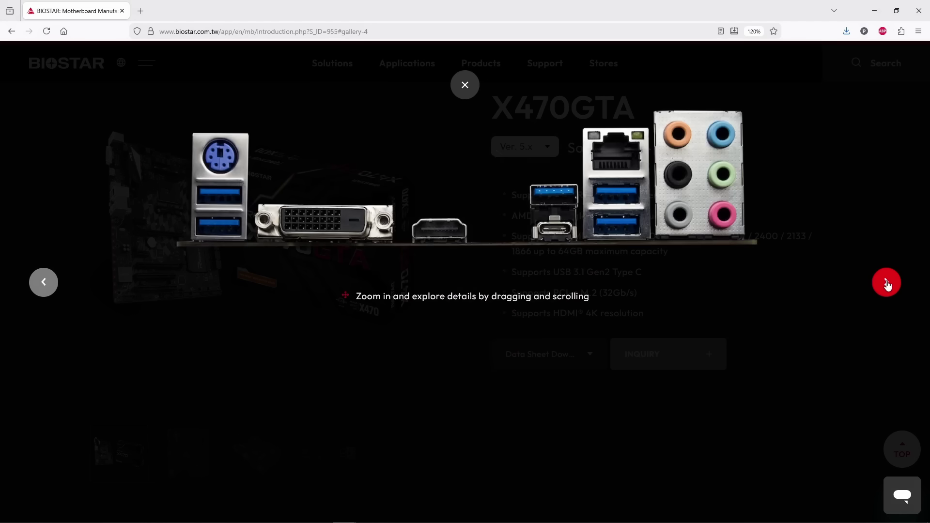
click(887, 284)
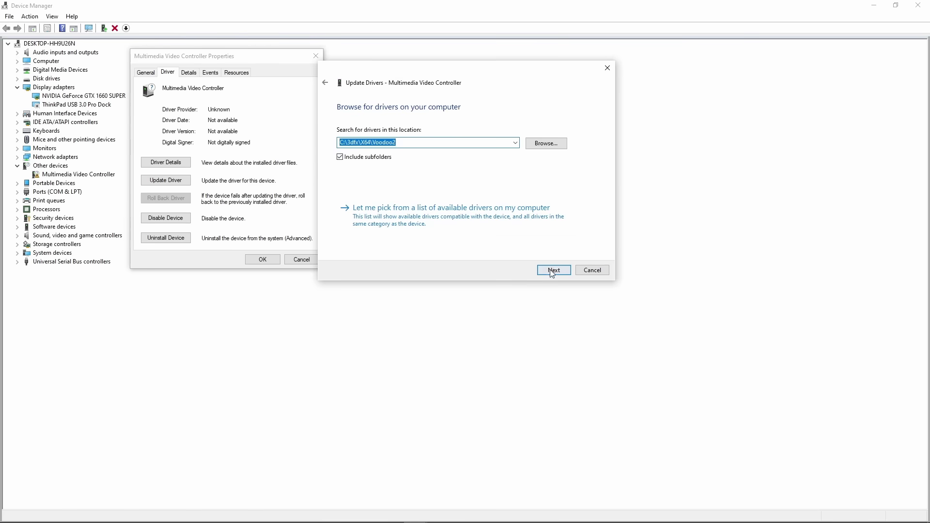
- Install the unsigned driver from C:\3dfx\X64\Voodoo2 for the Multimedia Video Controller, accepting the unverified publisher
click(553, 270)
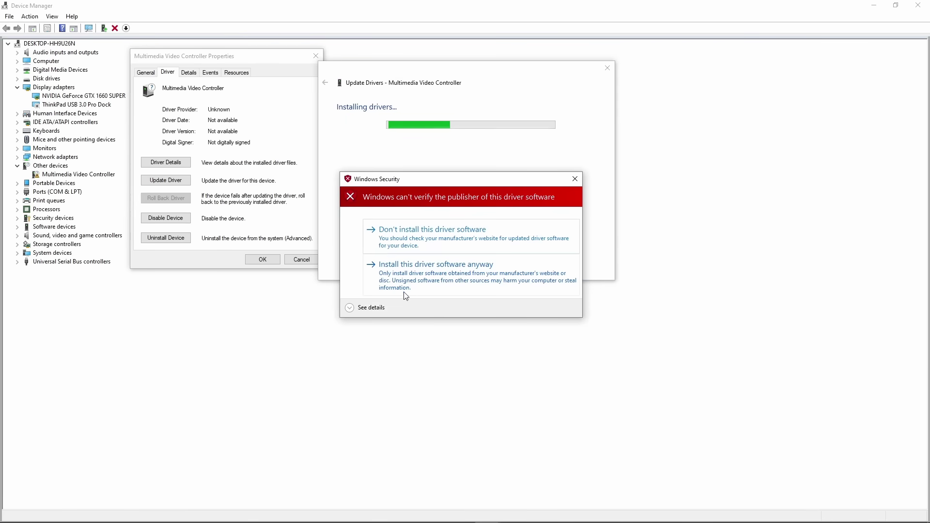
click(405, 291)
key(Return)
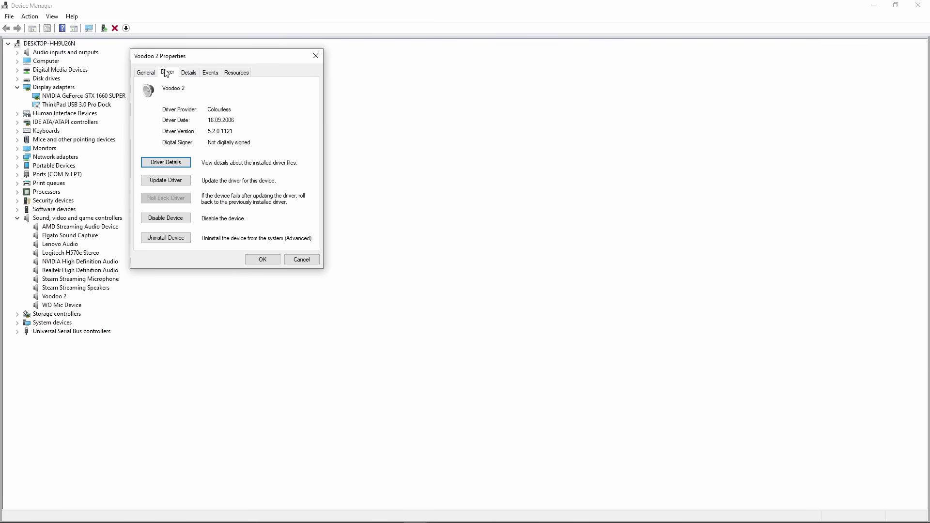
- Examine the list of driver files installed for the Voodoo 2 device
click(165, 162)
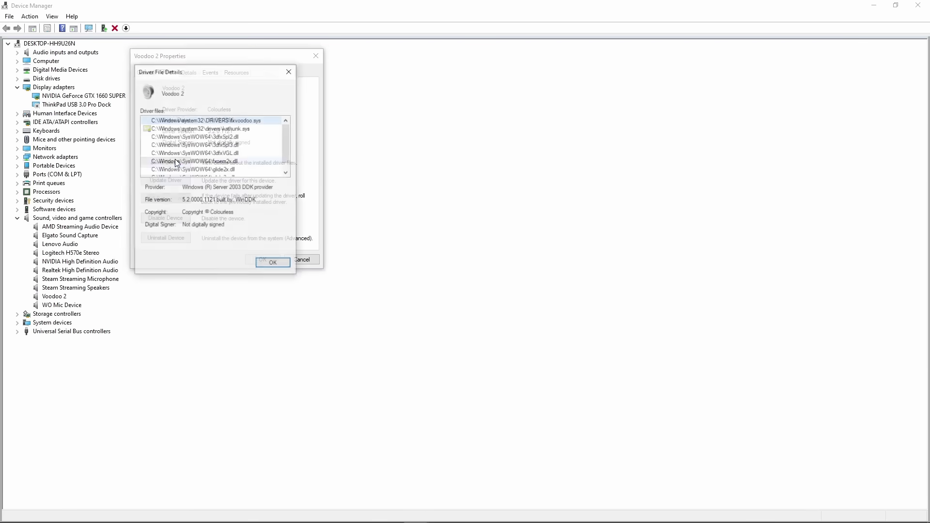
drag(232, 73, 458, 128)
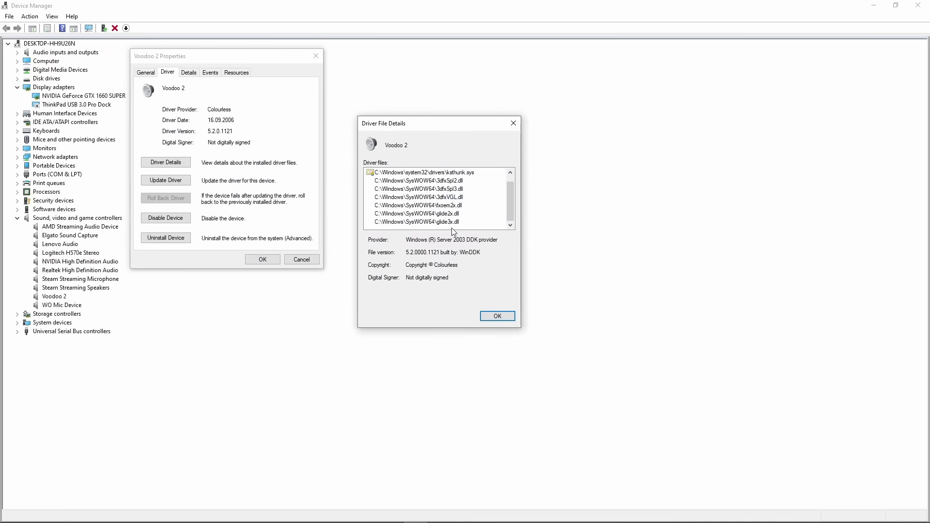
click(436, 216)
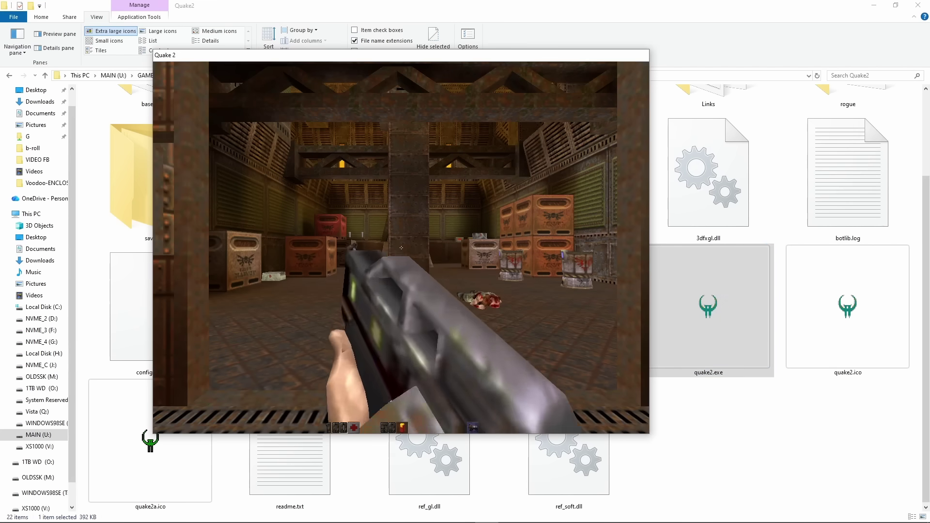
- Test Quake 2 in windowed mode by enlarging the game view, moving forward and firing
key(equal)
key(equal)
key(Up)
key(ctrl)
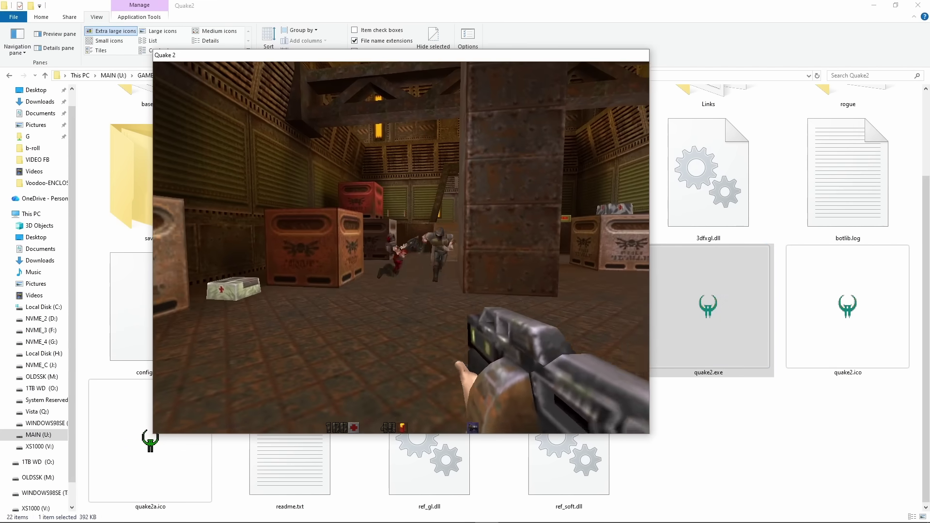
key(Up)
- Open Quake 2's video options, change the driver to 3Dfx OpenGL and apply the change
key(Escape)
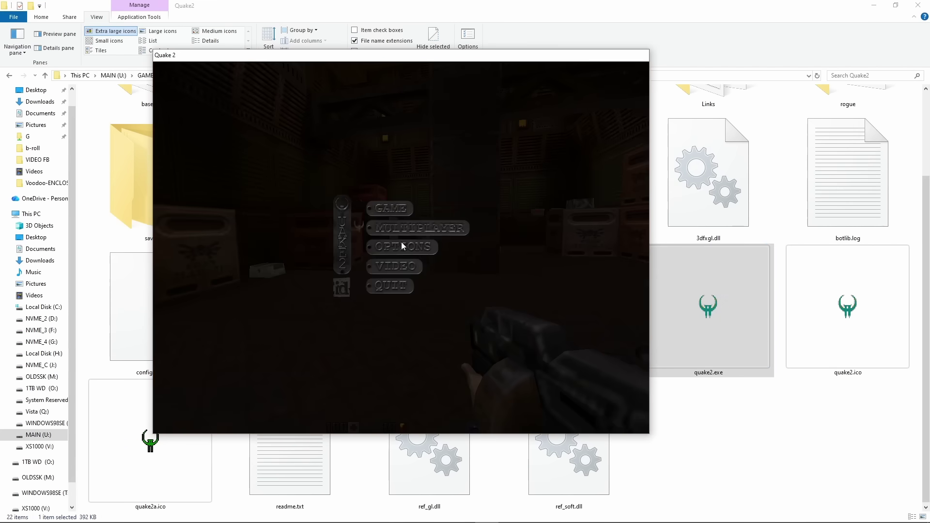
key(Down)
key(Down)
key(Return)
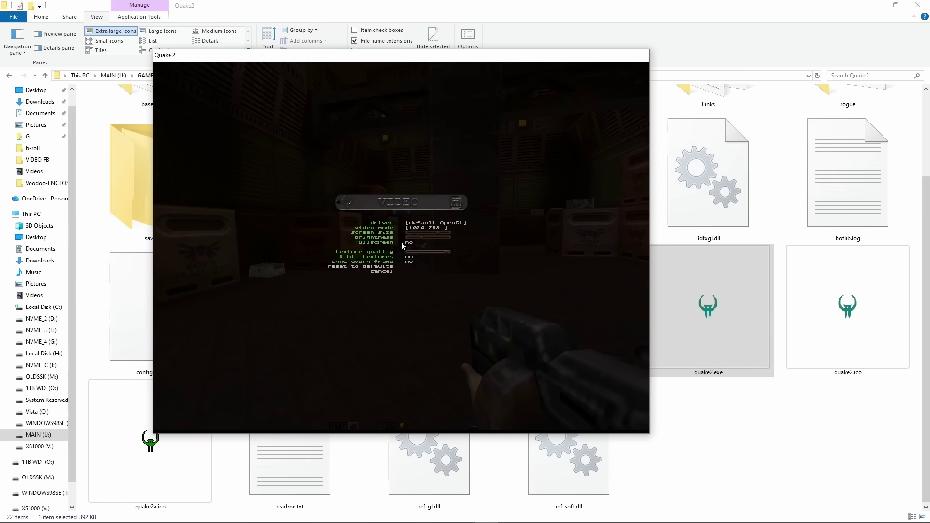
key(Right)
key(Escape)
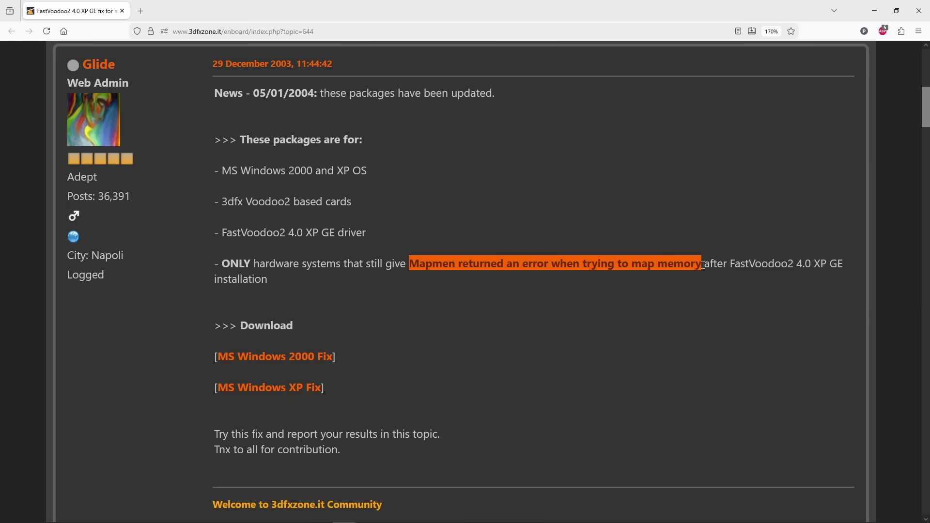
- Download the MS Windows XP Fix from the forum post and install fv2_fix_xp.exe into C:\Windows\System32
click(270, 393)
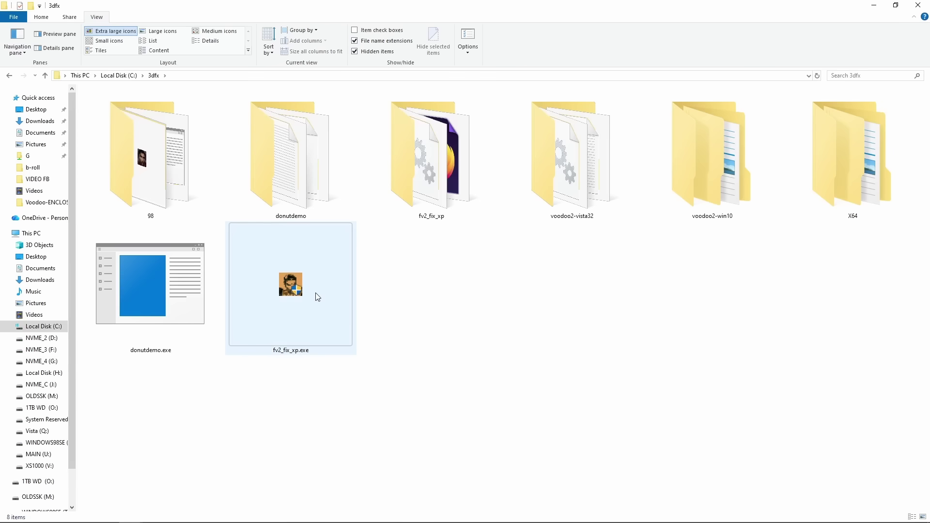
double_click(311, 285)
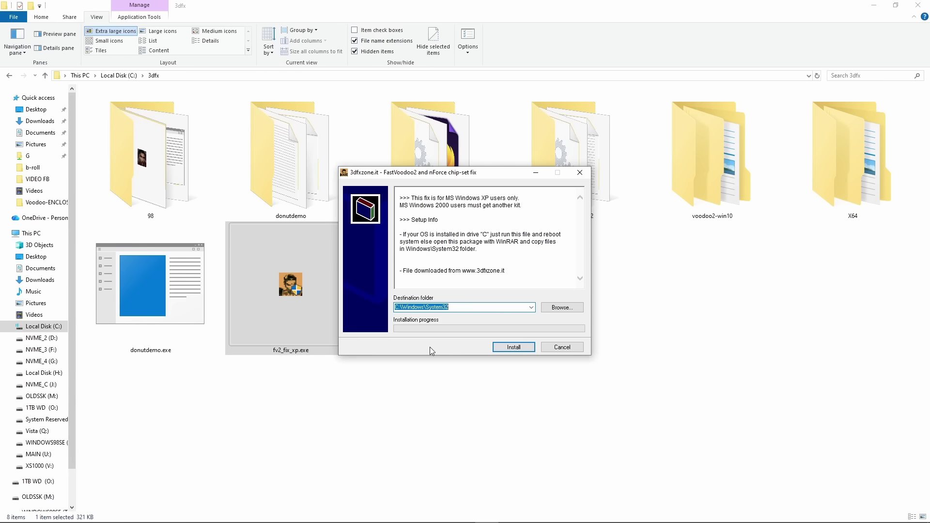
click(513, 348)
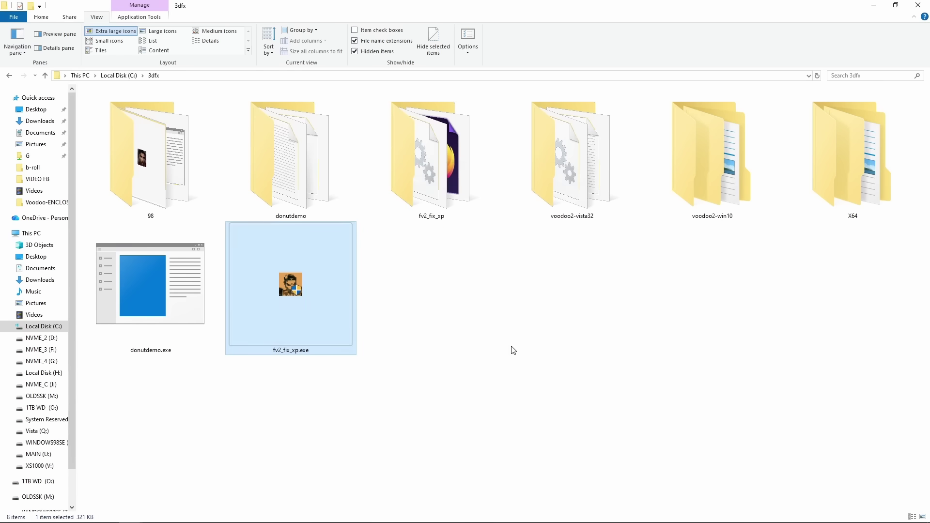
- Open fv2_fix_xp.exe as an archive in 7-Zip and inspect glide2x.dll and glide3x.dll
right_click(302, 281)
mouse_move(391, 335)
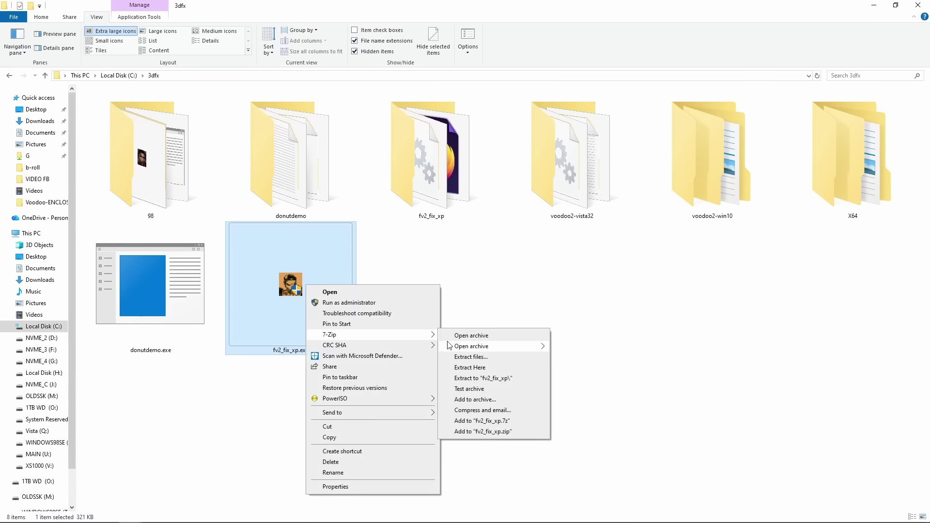
click(465, 334)
click(322, 181)
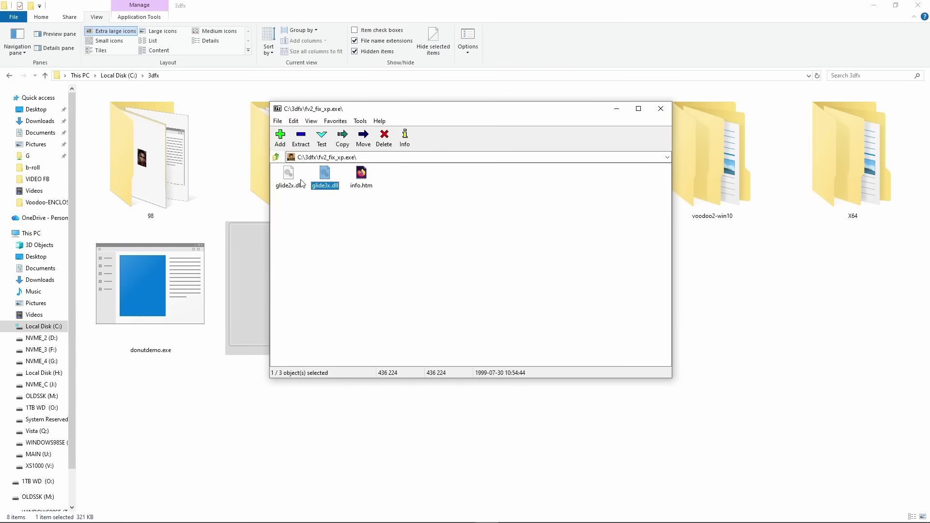
click(301, 182)
click(319, 188)
click(293, 186)
click(319, 186)
click(293, 186)
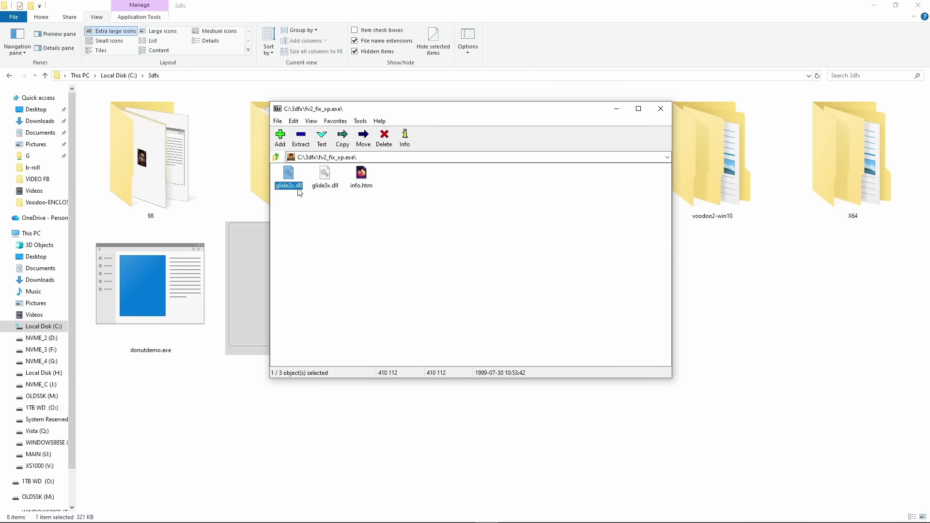
click(322, 186)
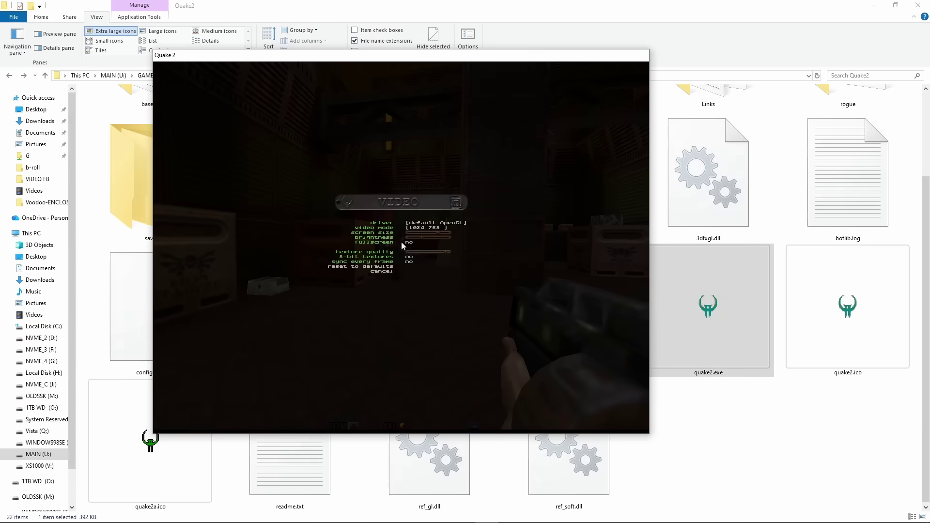
- Cycle through the video drivers in Quake 2 and select 3Dfx OpenGL
key(Left)
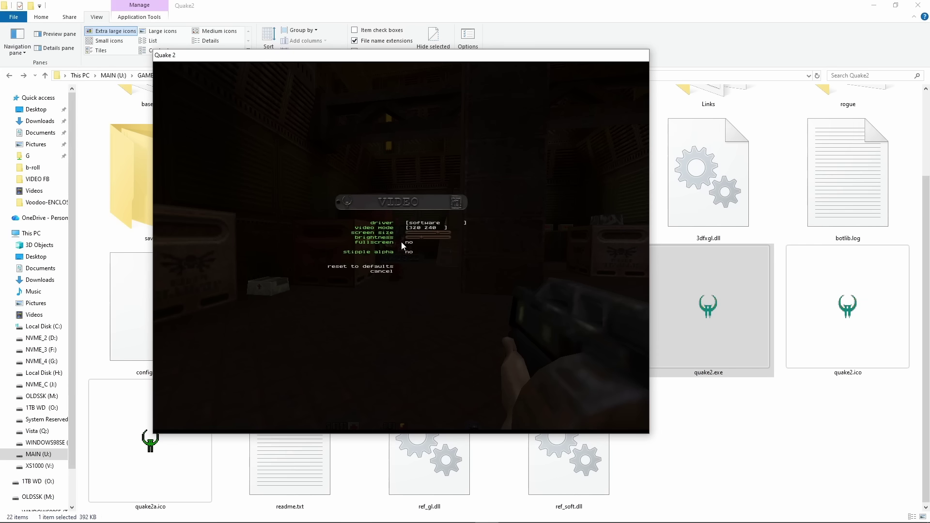
key(Right)
key(Right)
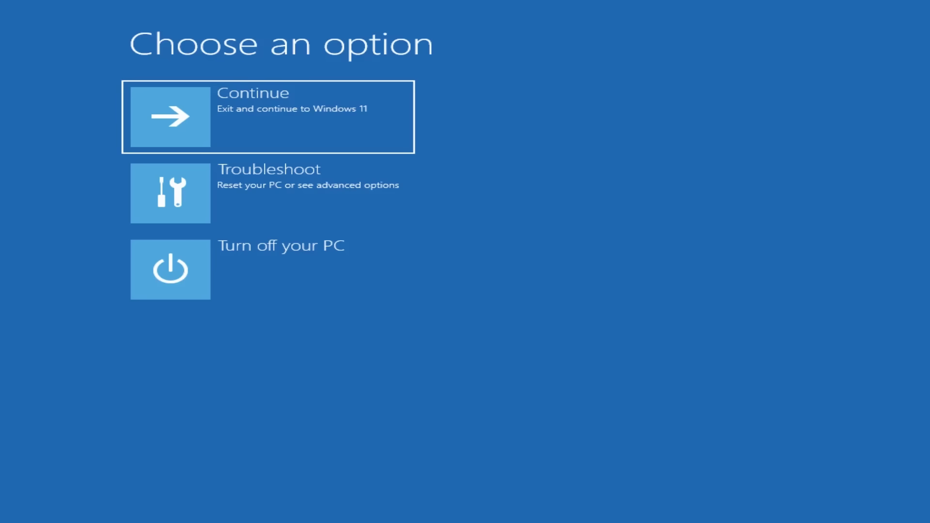
- Go through Troubleshoot to the advanced options in the Windows 11 recovery environment and choose an entry there
key(Down)
key(Return)
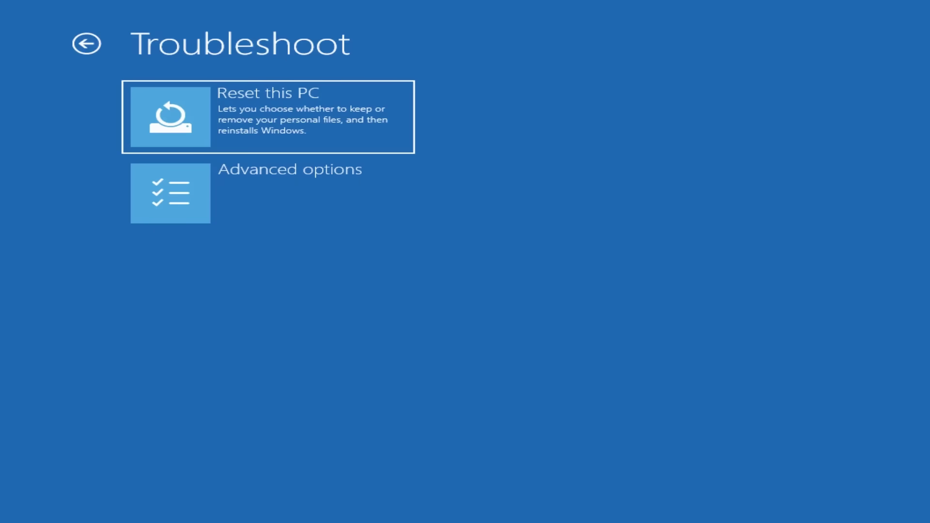
key(Down)
key(Return)
key(Down)
key(Return)
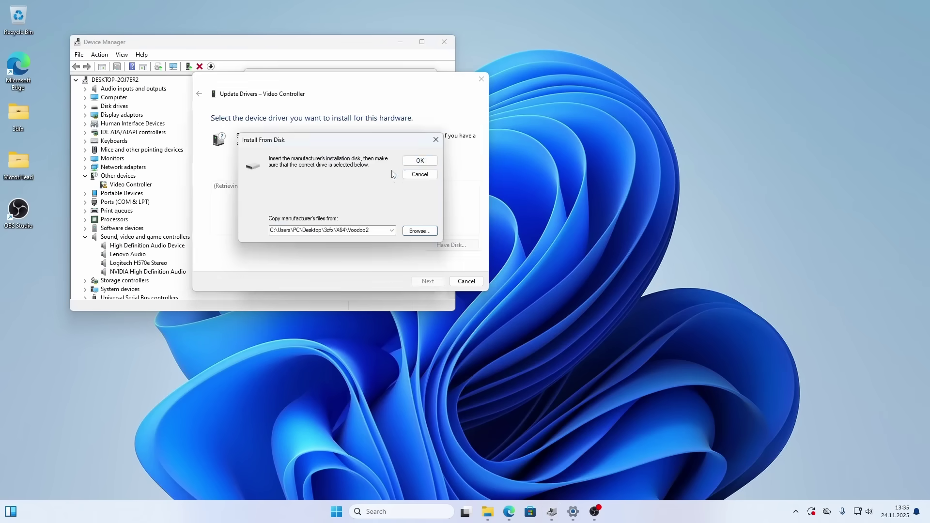
- Install the Voodoo 2 driver from the Desktop folder 3dfx\X64\Voodoo2 for the Video Controller, accepting the compatibility warning
click(420, 162)
click(236, 197)
drag(340, 90, 572, 99)
click(660, 290)
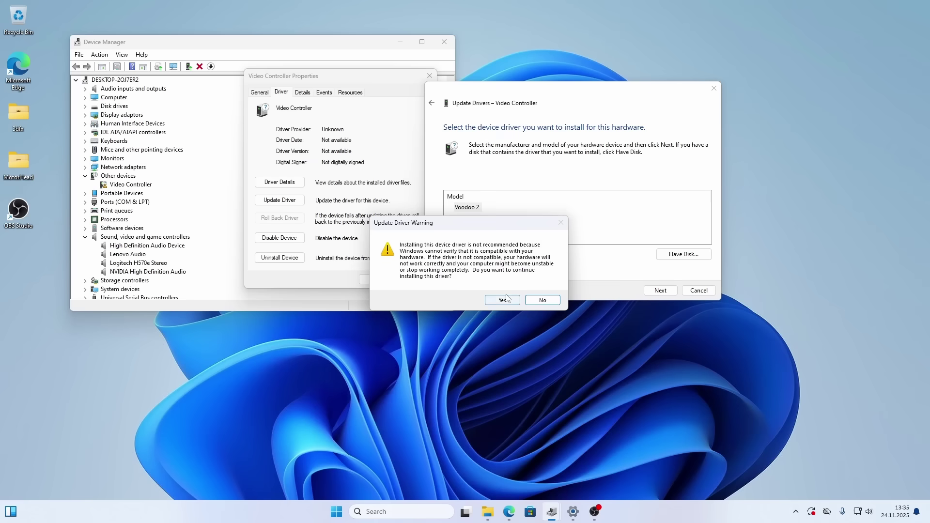
click(500, 300)
click(701, 291)
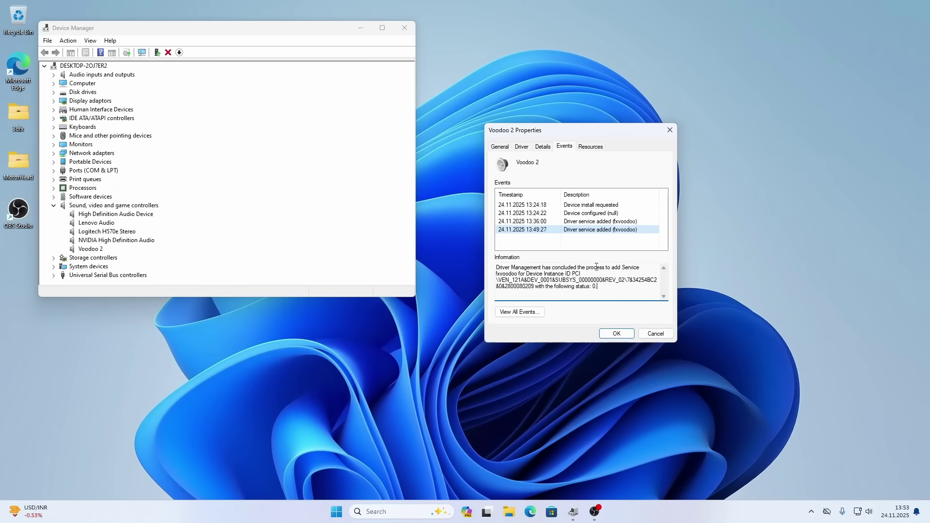
- Highlight the "add Service fxvoodoo" text in the Voodoo 2 device's event information and reposition the properties window
drag(611, 268, 571, 274)
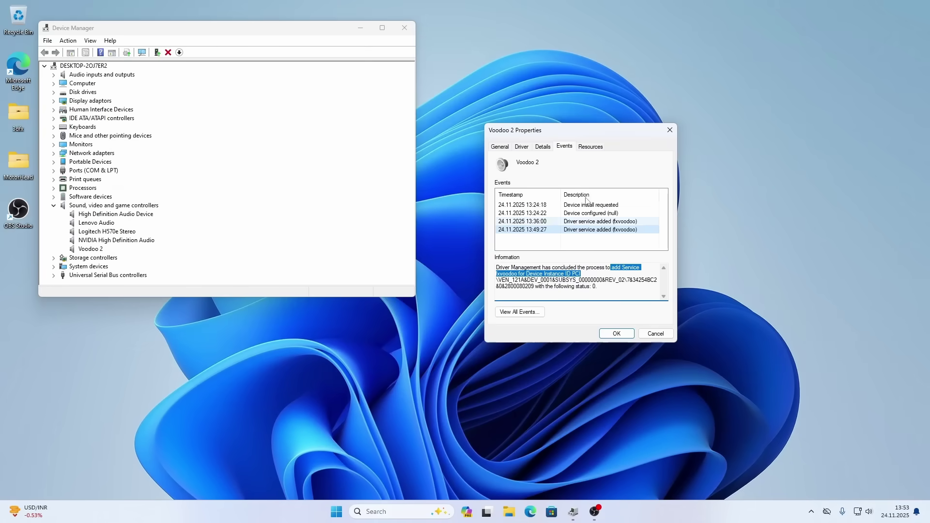
drag(582, 136, 534, 93)
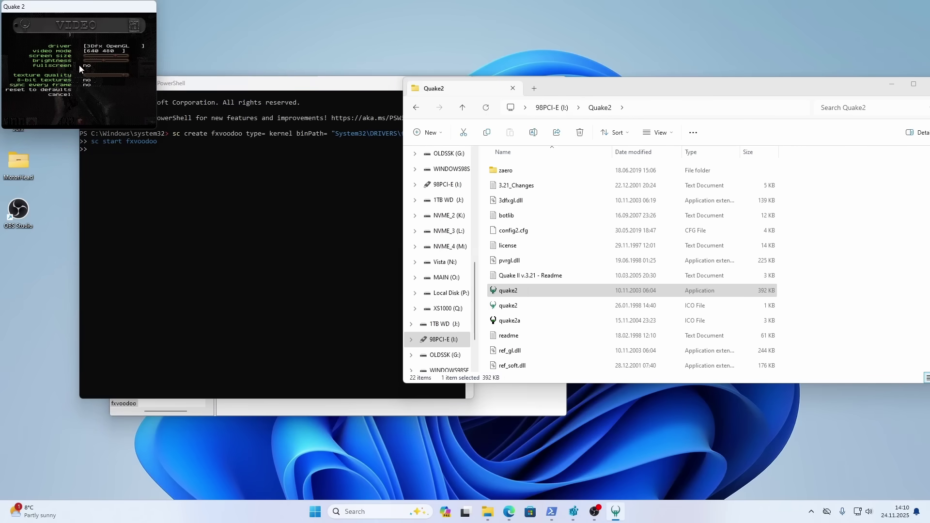
- Try to apply the 3Dfx OpenGL driver at 640 x 480 in Quake 2 on Windows 11
key(Escape)
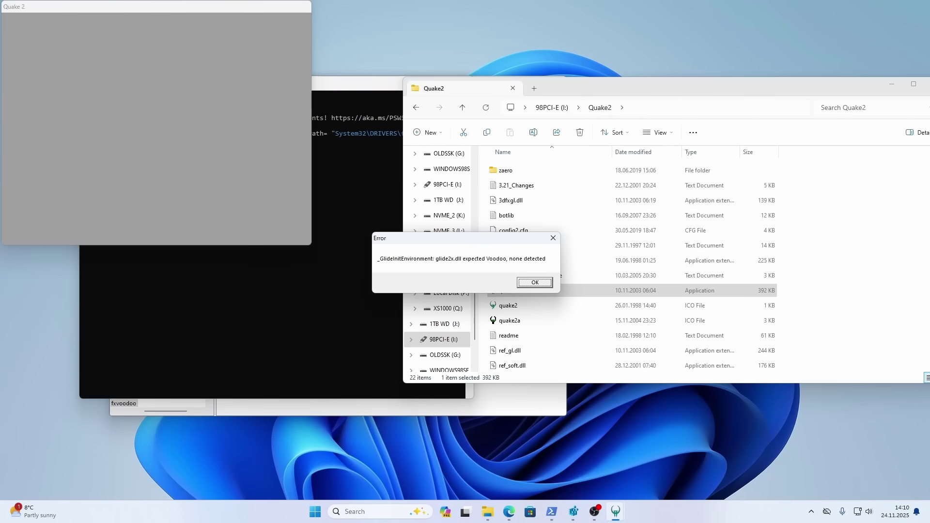
- Move the Mapmem error dialog aside and highlight the "Mapmen returned an error when trying to map memory" text on the 3dfxzone.it forum page
key(Return)
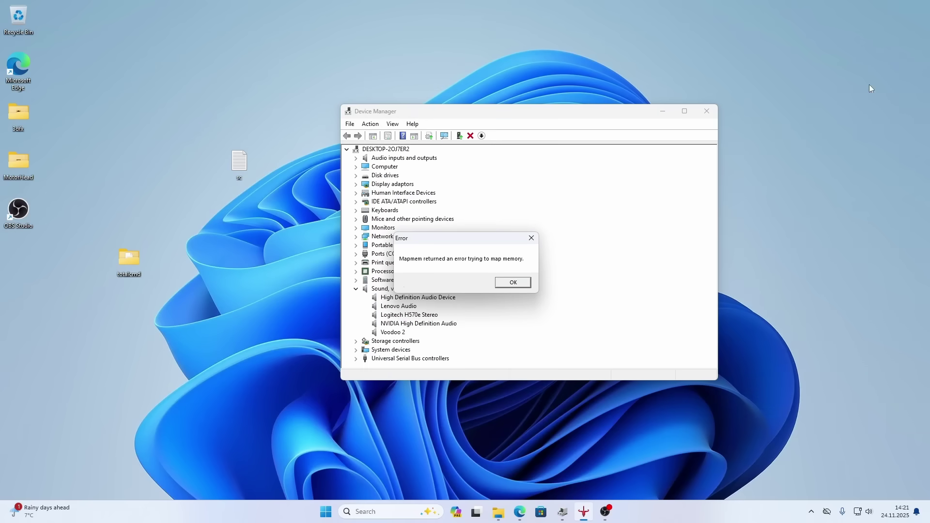
drag(455, 241, 650, 213)
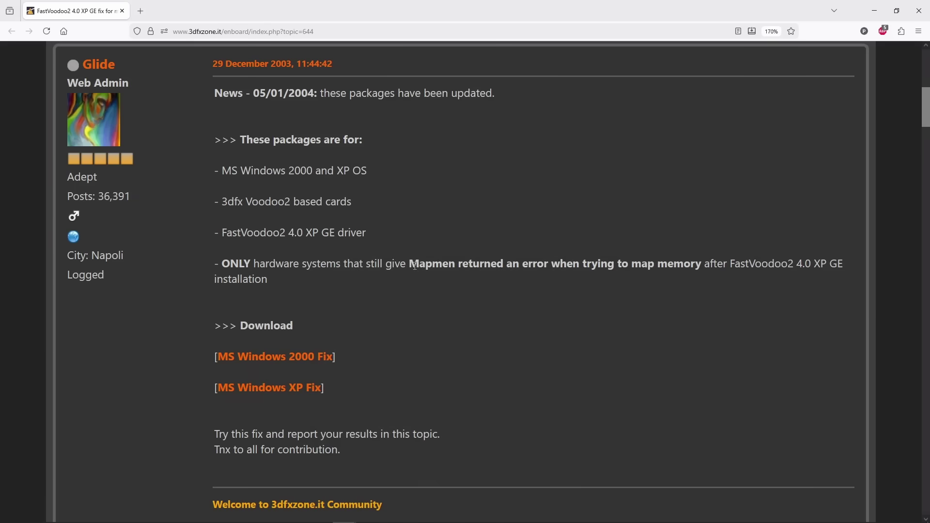
drag(410, 264, 703, 265)
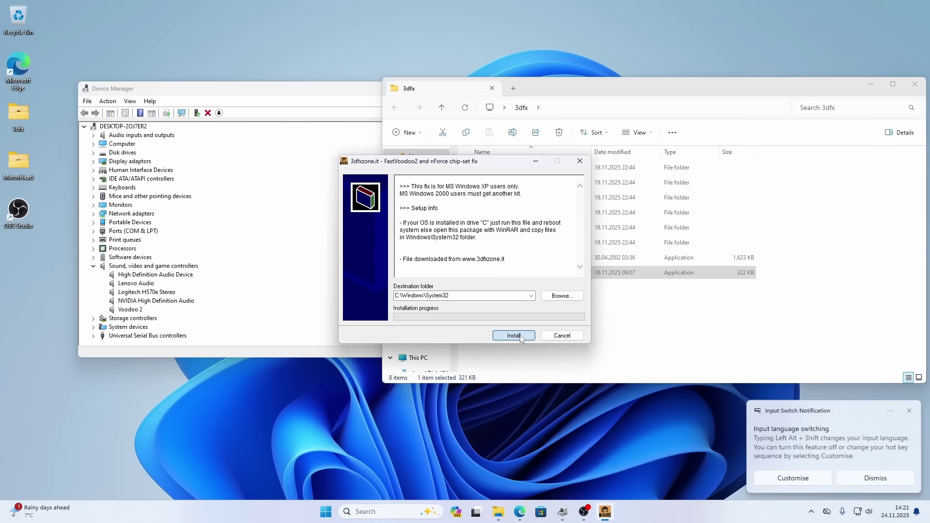
- Install the 3dfxzone.it FastVoodoo2 and nForce chip-set fix for Windows XP into C:\Windows\System32
click(514, 335)
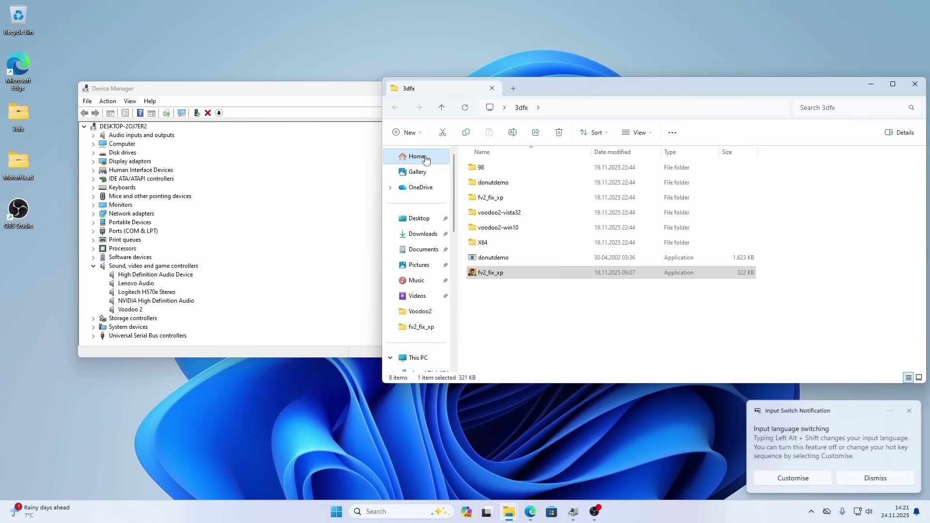
- Launch the QUAKE2 application from the Quake2 folder on Local Disk (C:)
scroll(411, 159, down, 3)
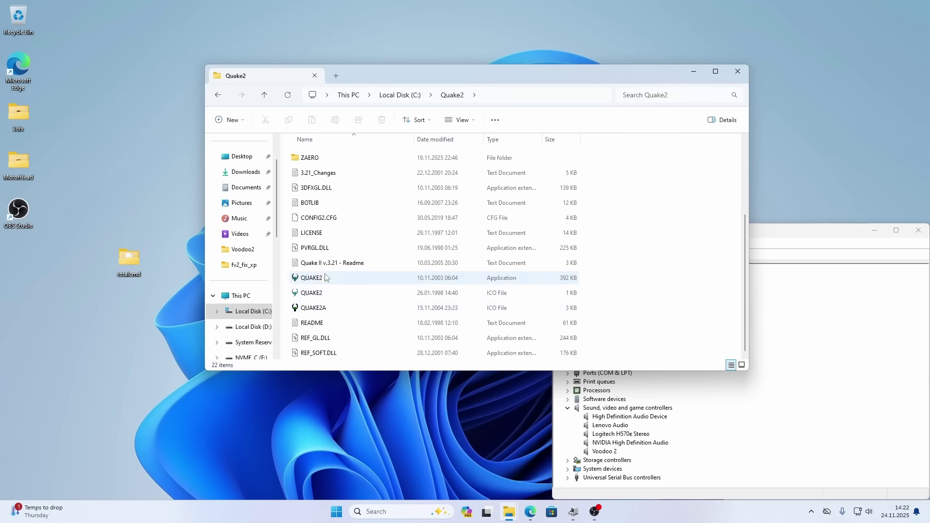
click(314, 284)
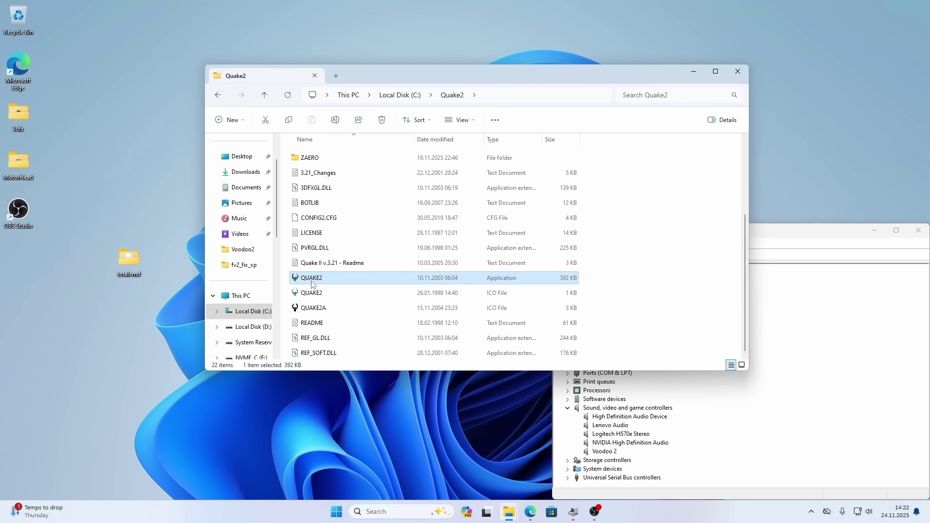
double_click(314, 280)
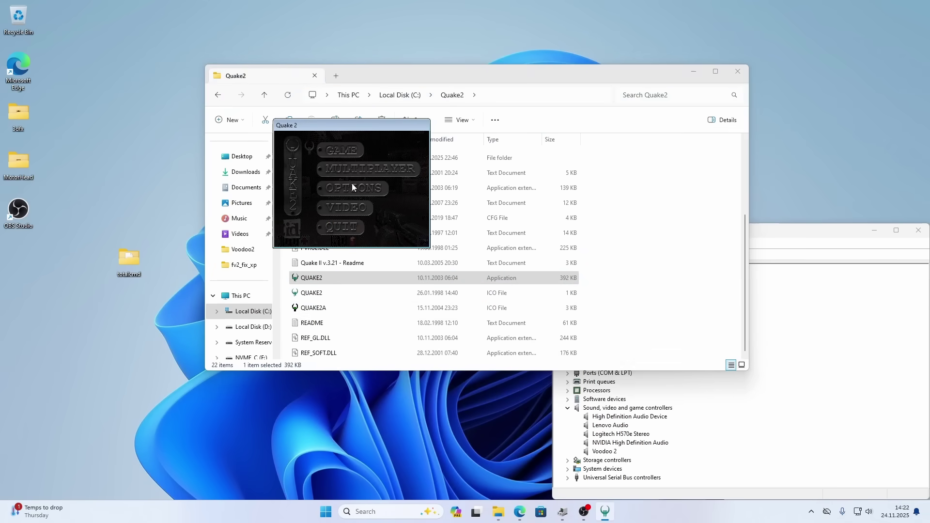
- Set Quake 2's video driver to 3Dfx OpenGL at 640 x 480 and leave the video settings to apply it
key(Down)
key(Down)
key(Down)
key(Return)
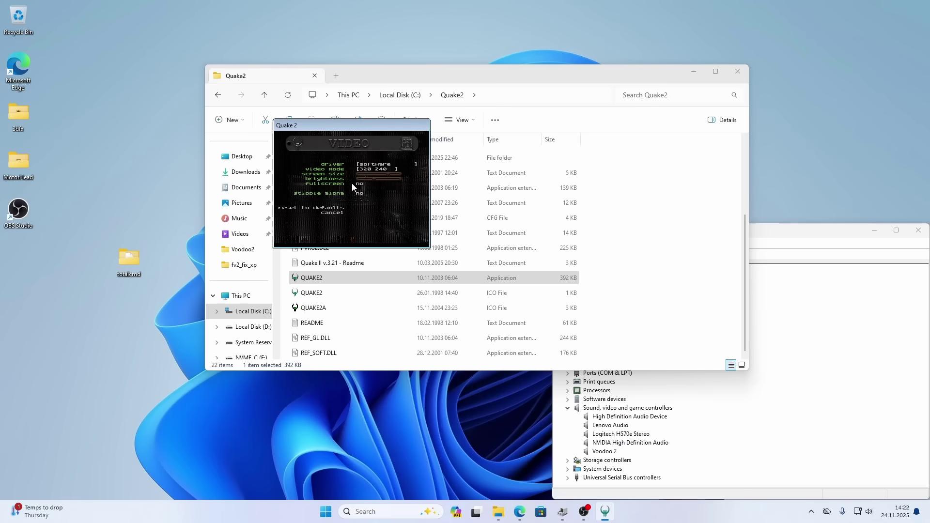
key(Right)
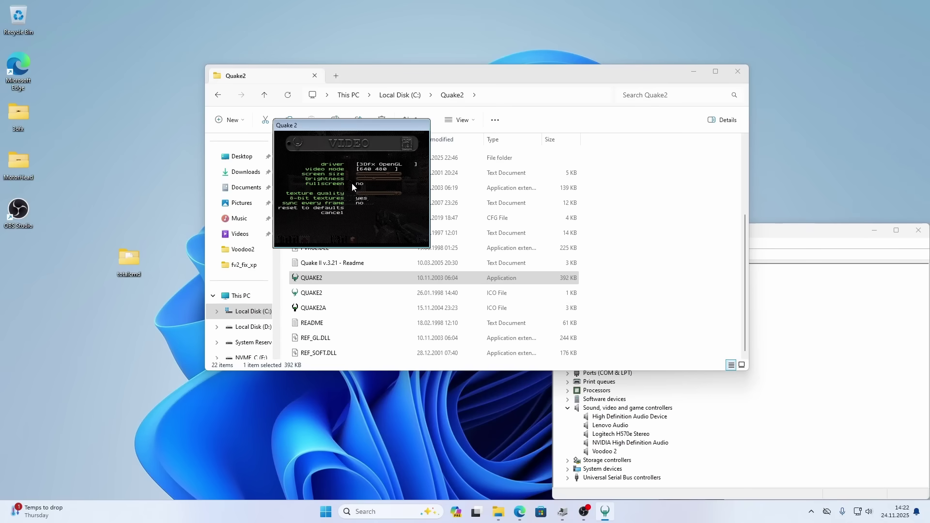
key(Escape)
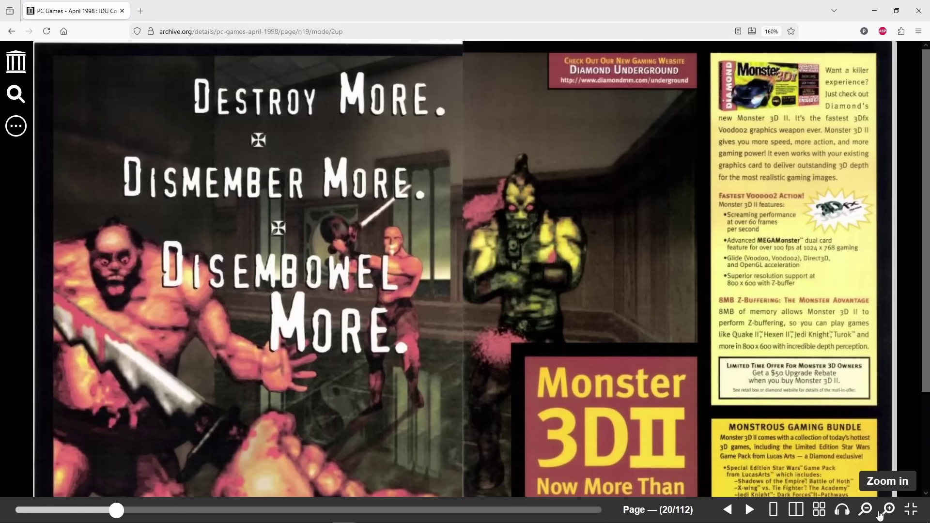
- Enlarge the Monster 3D II magazine advertisement and change the highlight color in the Voodoo 2 scaling PDF to red
click(888, 509)
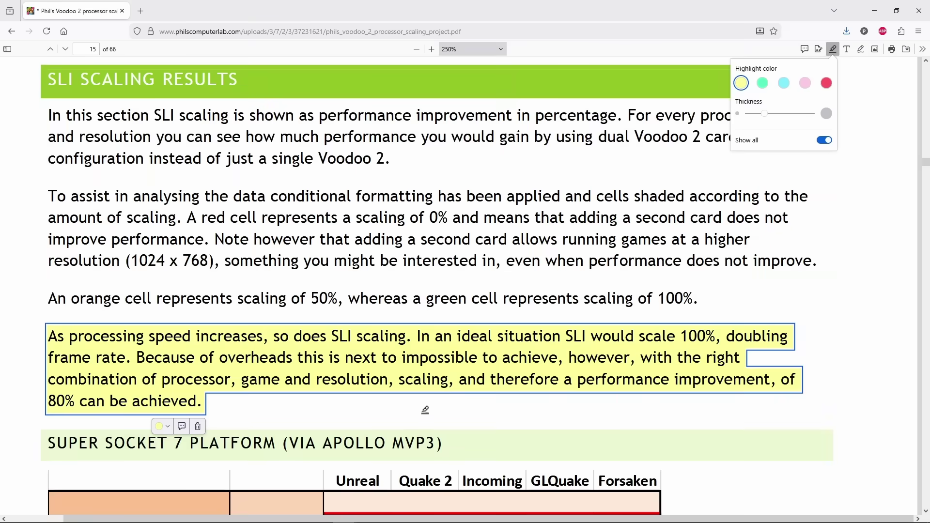
click(826, 83)
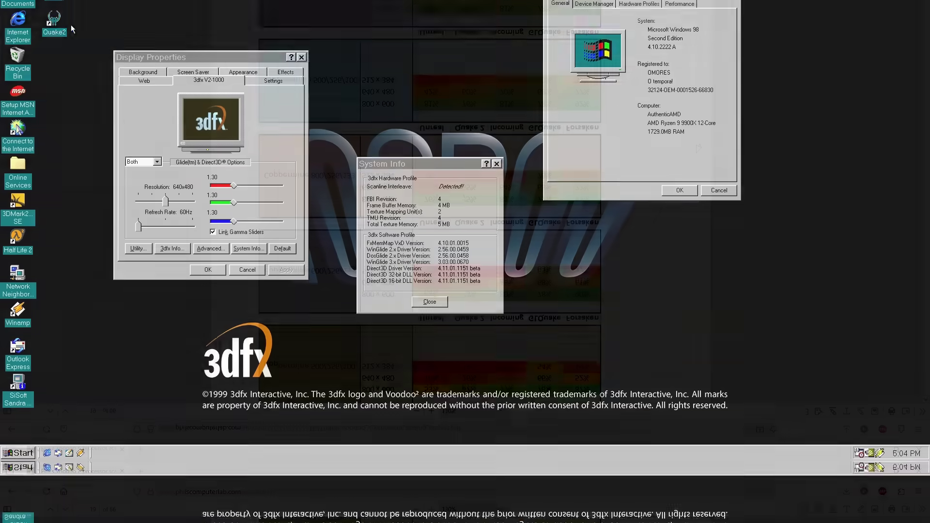
- Launch Quake2 from the Windows 98 desktop and bring up its main menu
click(60, 26)
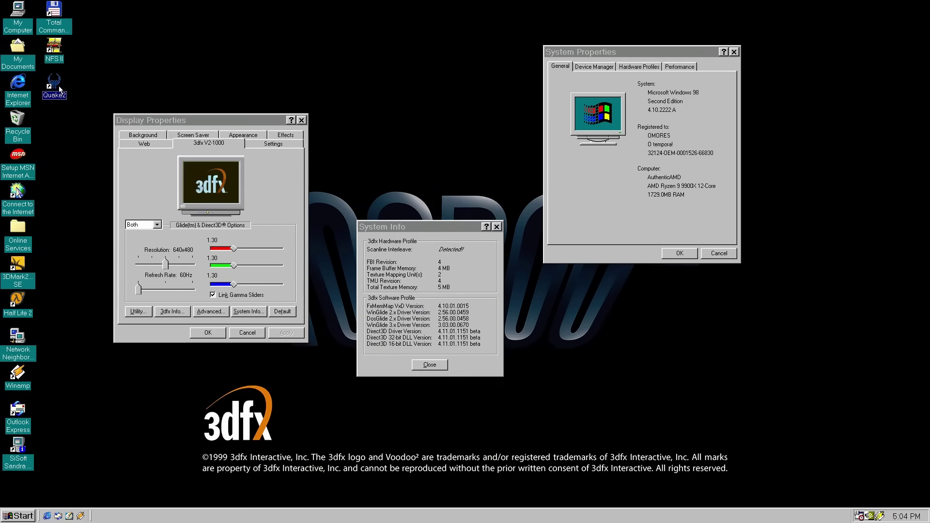
double_click(60, 89)
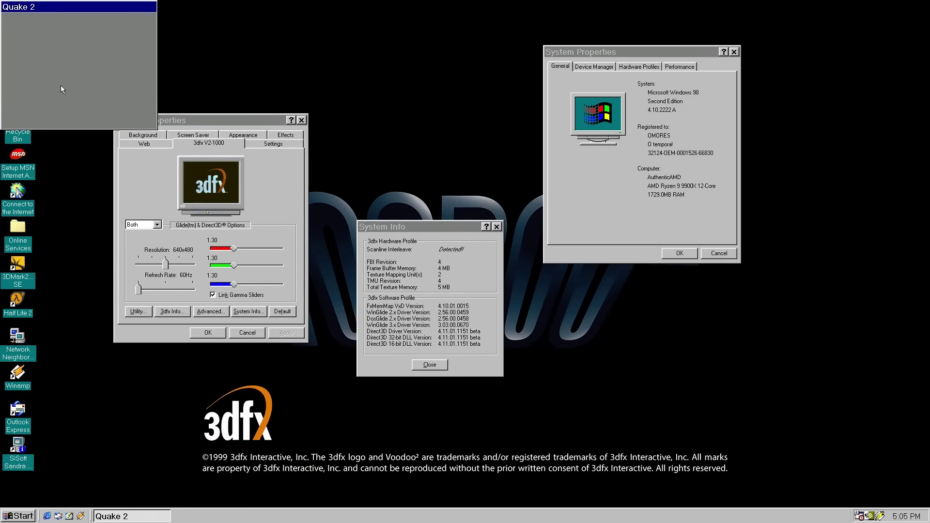
key(Escape)
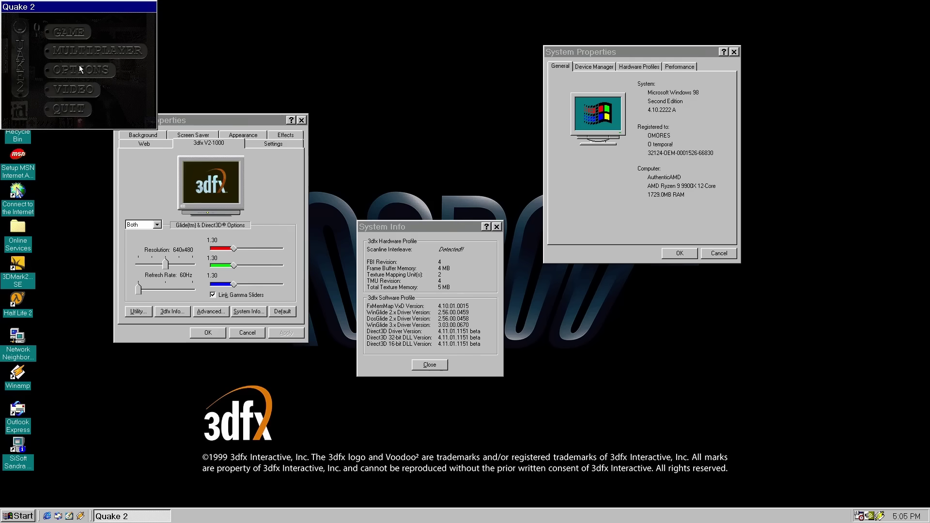
- Try to switch the driver in Quake 2's video settings on Windows 98, and end the unresponsive Quake 2 task
key(Down)
key(Down)
key(Down)
key(Return)
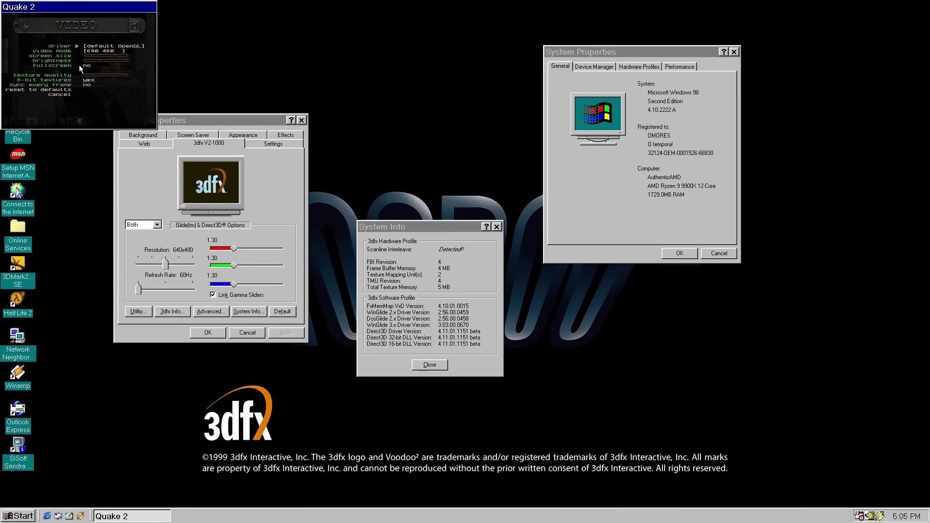
key(Right)
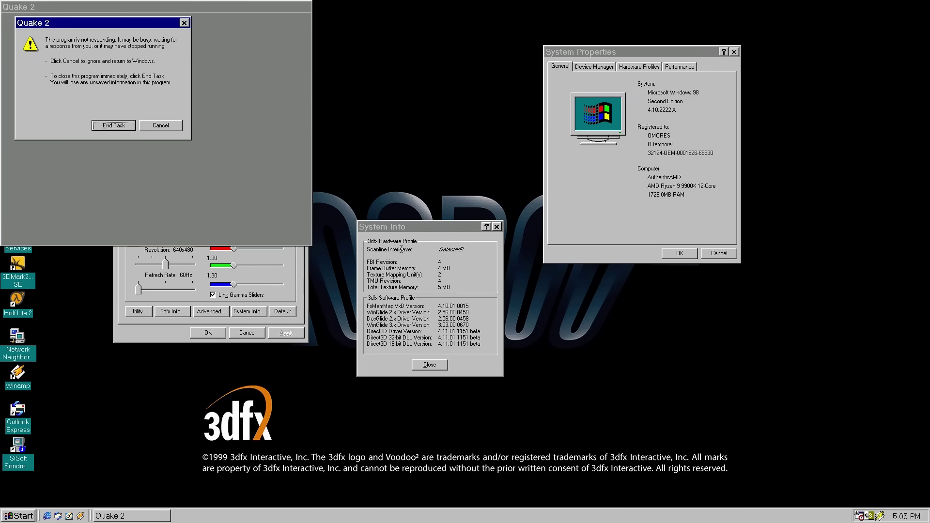
key(Return)
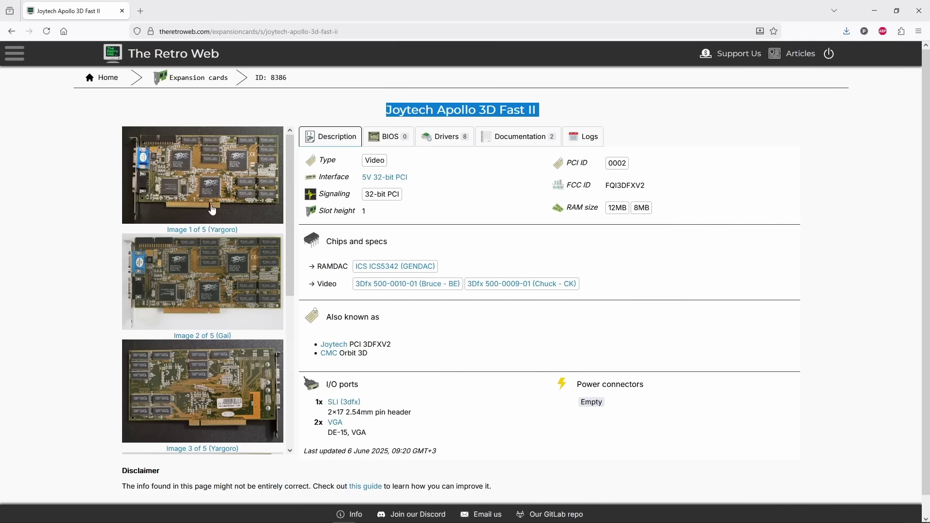
- Browse the enlarged photos of the Joytech Apollo 3D Fast II card on The Retro Web and close the image viewer
click(211, 179)
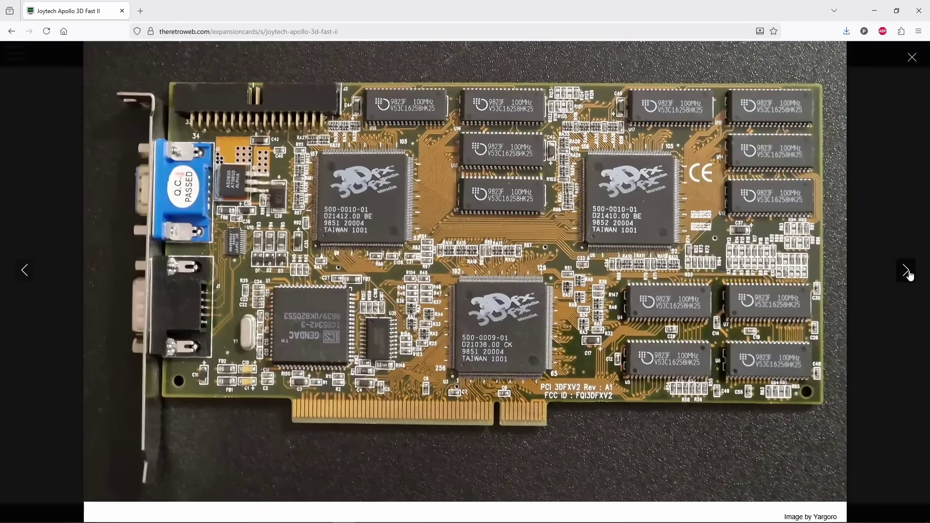
click(905, 270)
click(906, 271)
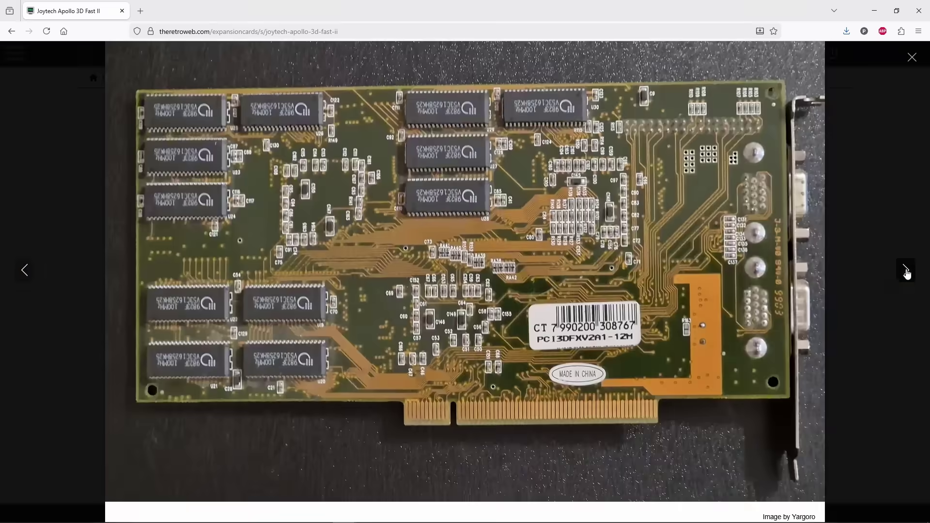
click(905, 271)
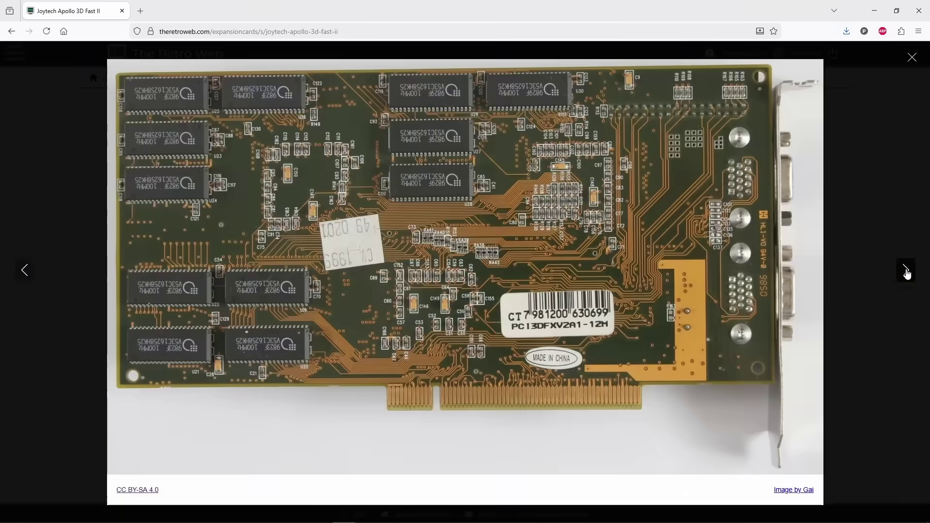
click(906, 270)
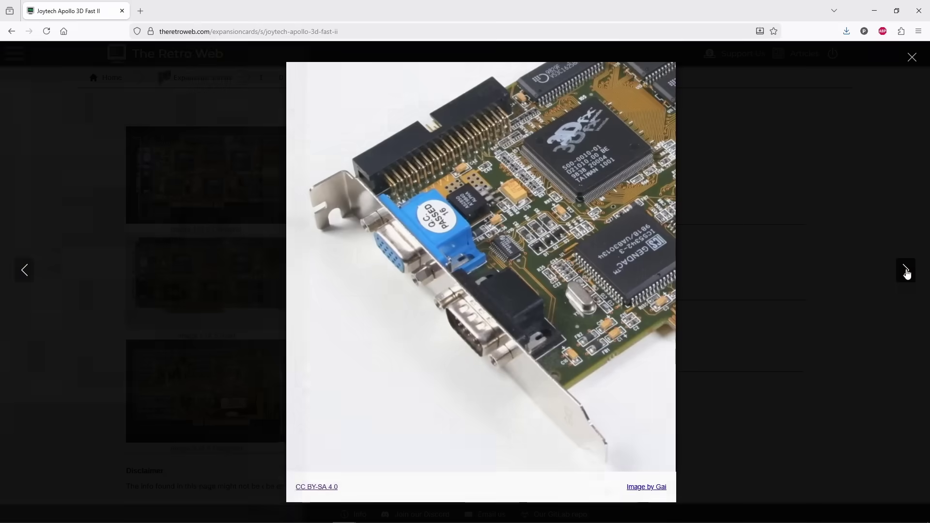
click(905, 272)
click(912, 59)
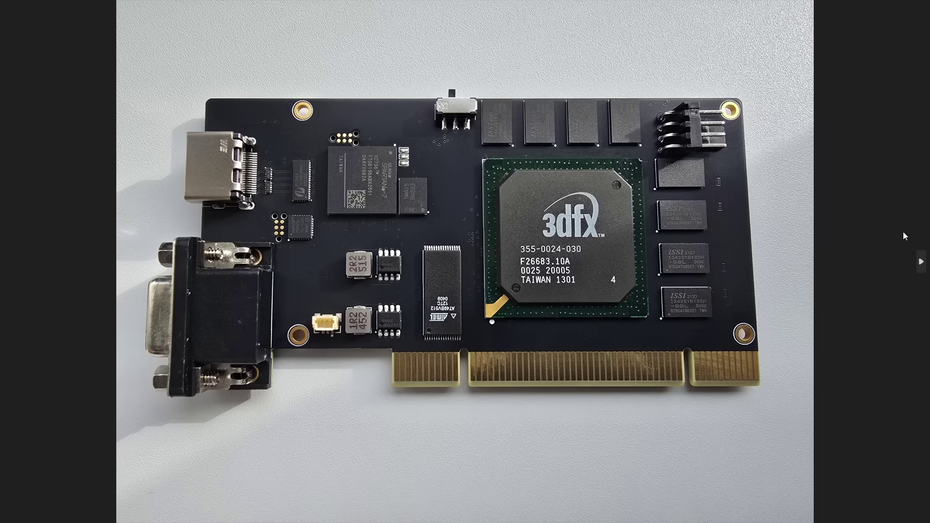
- Show the next photo of the black 3dfx PCI card
click(919, 260)
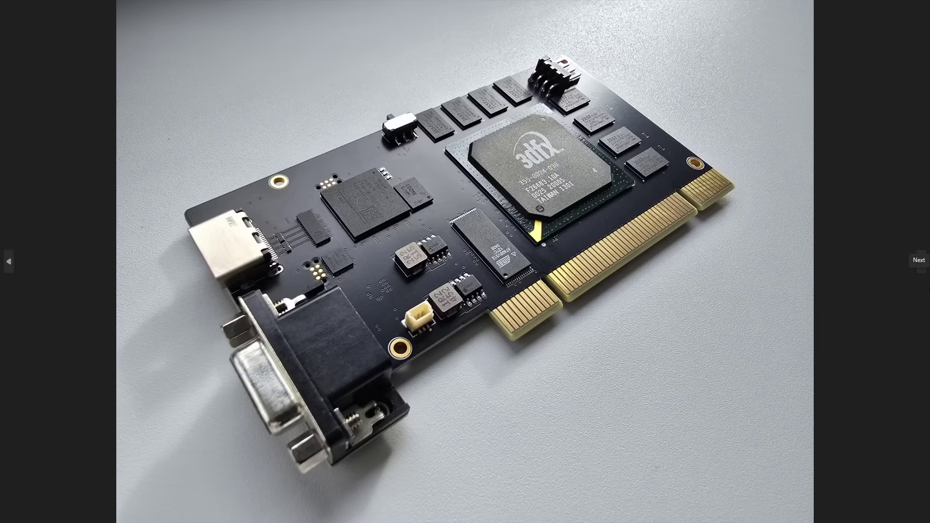